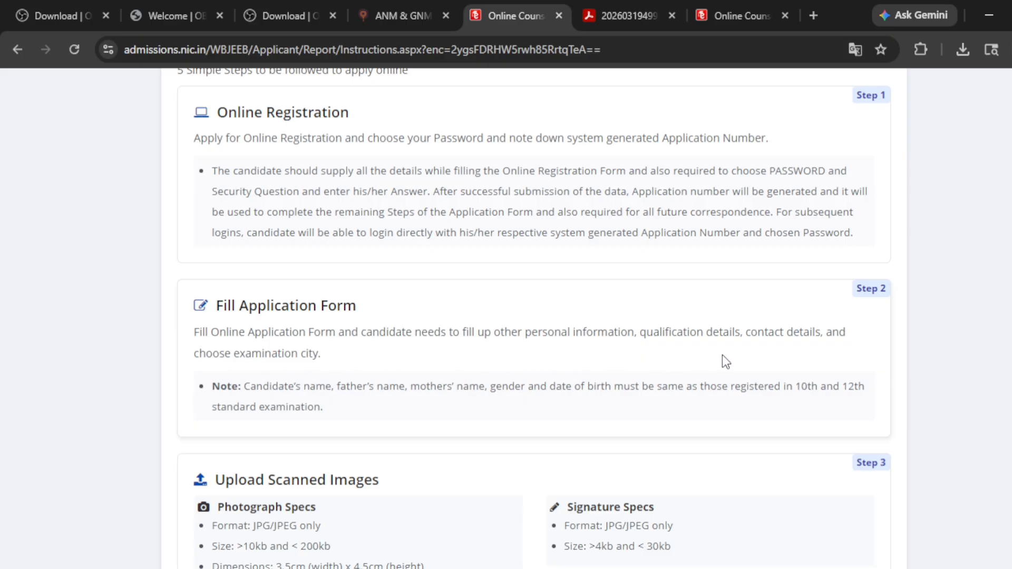
# Agree to the application instructions and proceed to the application.
pyautogui.scroll(-2, 587, 440)
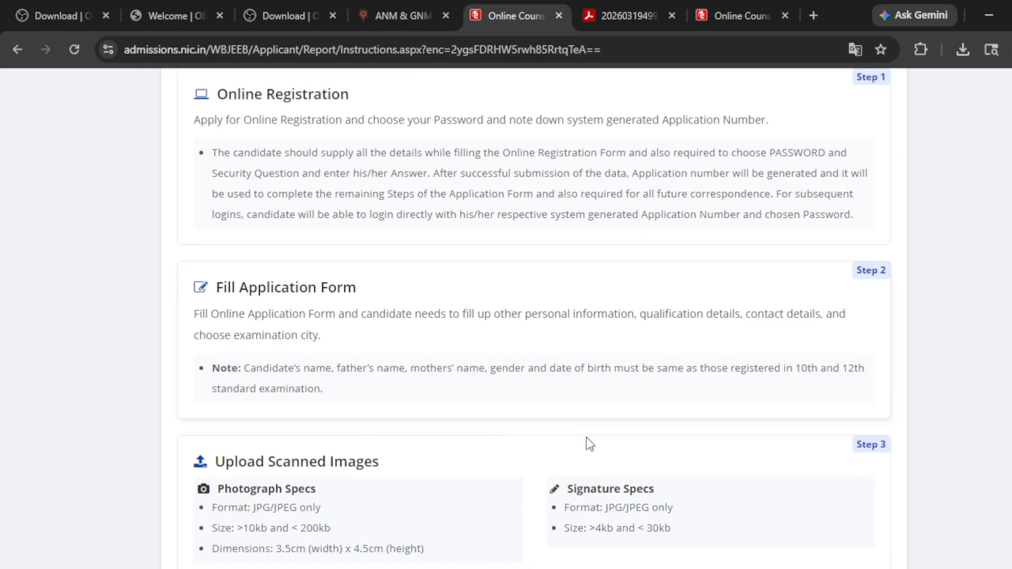
pyautogui.scroll(-10, 589, 444)
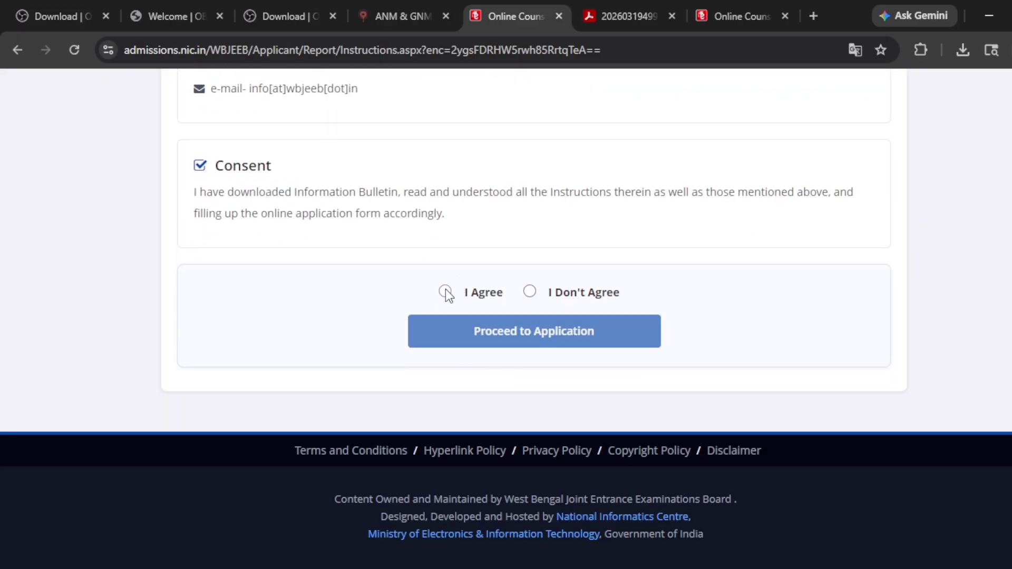
pyautogui.click(446, 291)
pyautogui.click(503, 344)
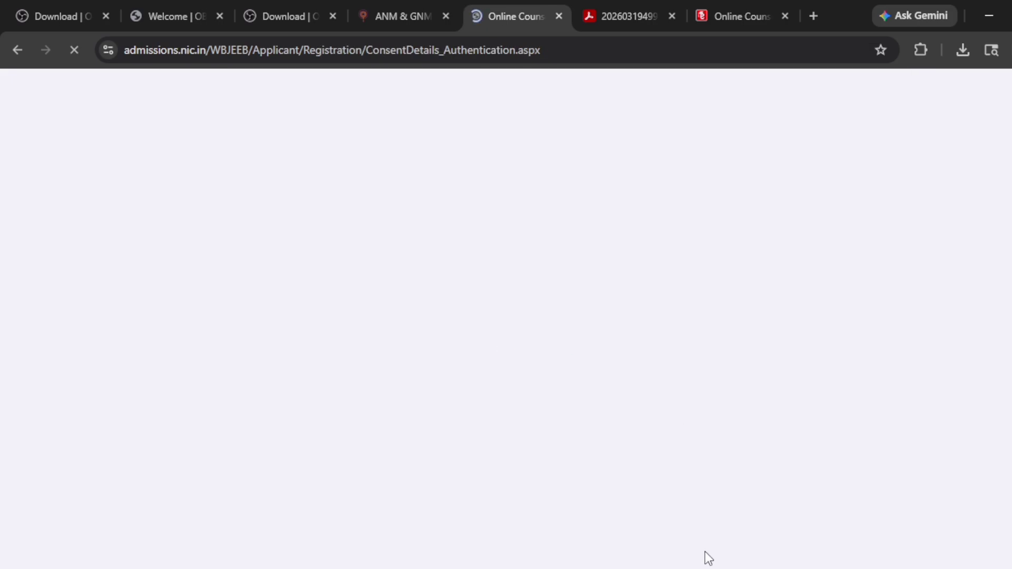
# Confirm data consent for Candidate Name, Father Name, Mother Name, Date of Birth and Gender.
pyautogui.click(774, 233)
pyautogui.scroll(-2, 779, 251)
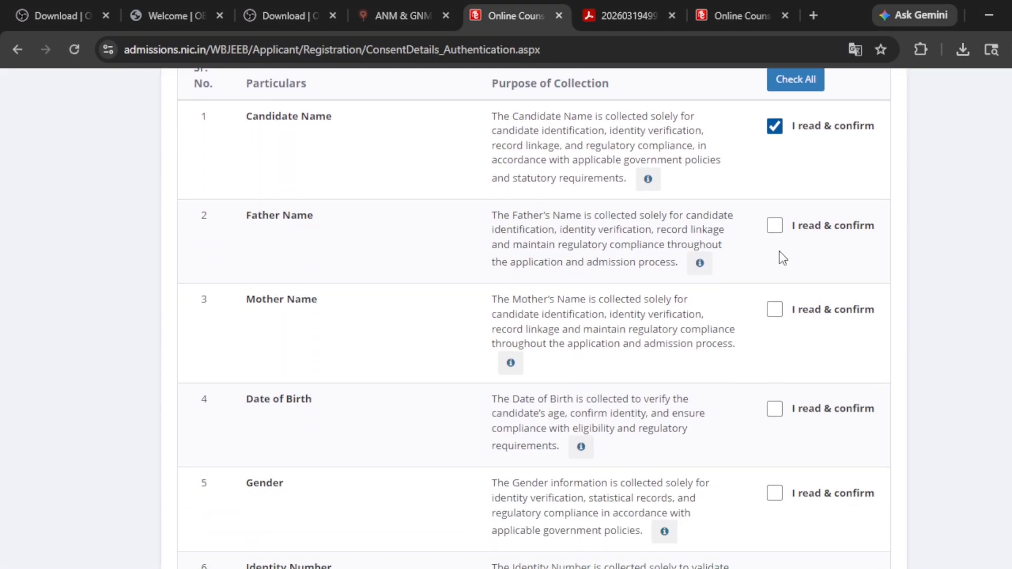
pyautogui.click(772, 223)
pyautogui.click(775, 309)
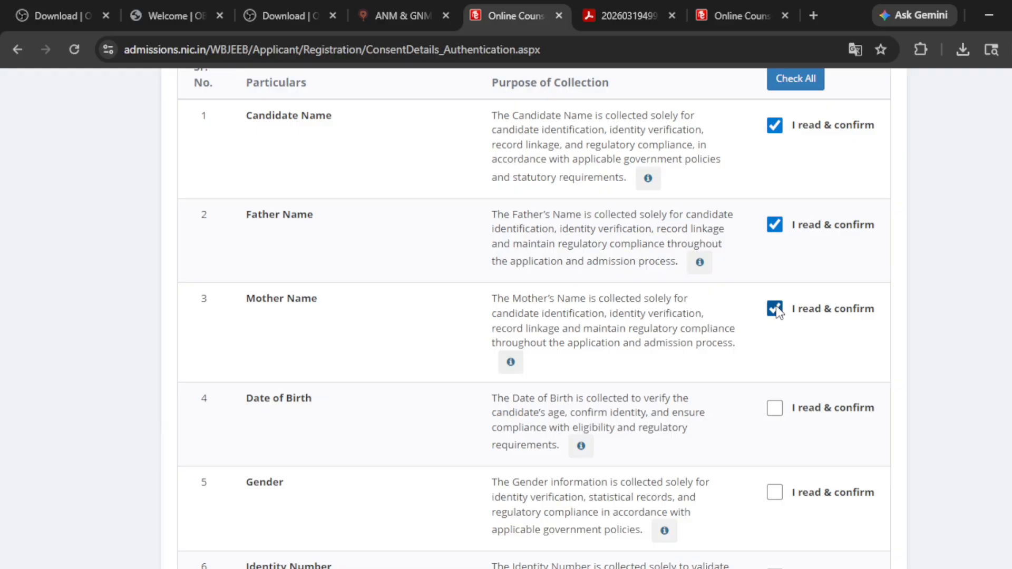
pyautogui.scroll(-3, 775, 309)
pyautogui.click(774, 264)
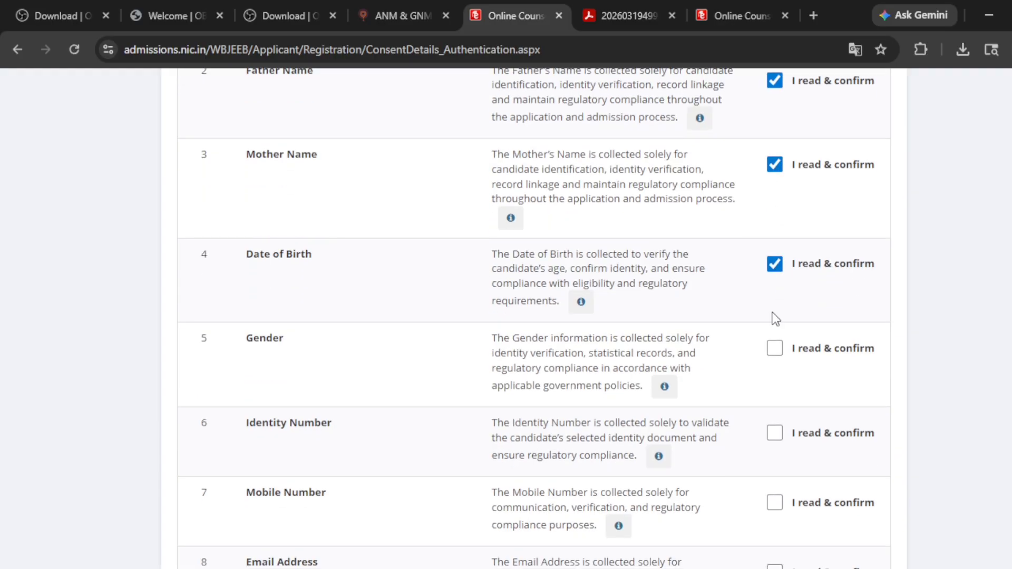
pyautogui.scroll(-2, 776, 318)
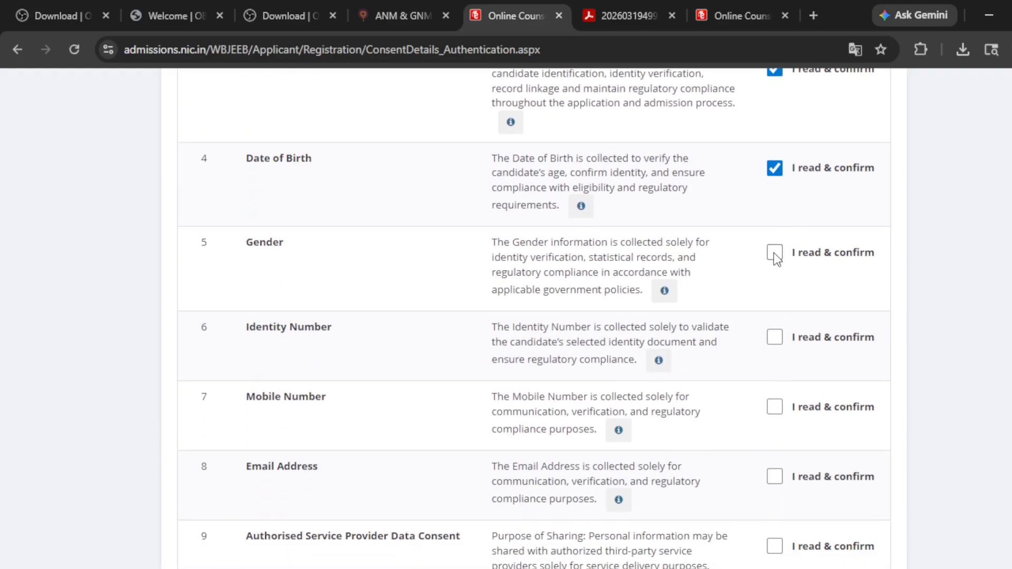
pyautogui.click(775, 254)
# Confirm consent for Identity Number, Mobile, Email and Service Provider, then agree and save.
pyautogui.click(772, 338)
pyautogui.click(778, 413)
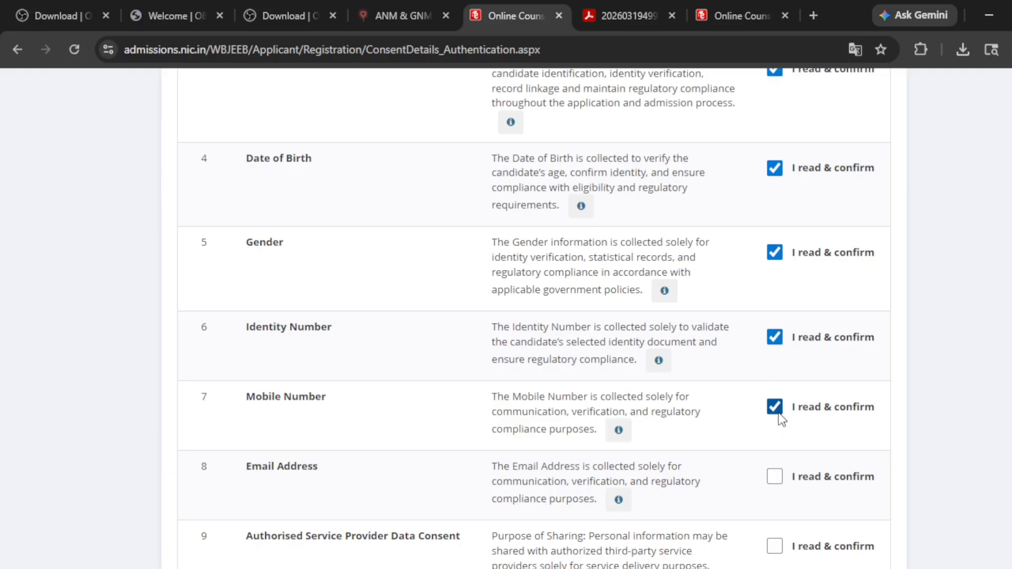
pyautogui.click(774, 476)
pyautogui.scroll(-5, 776, 476)
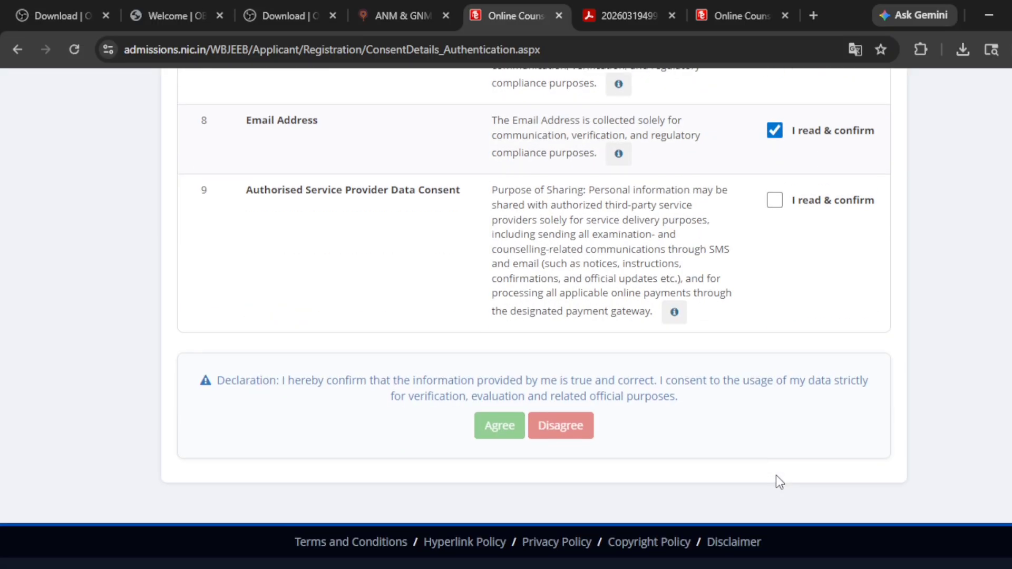
pyautogui.click(774, 200)
pyautogui.click(504, 428)
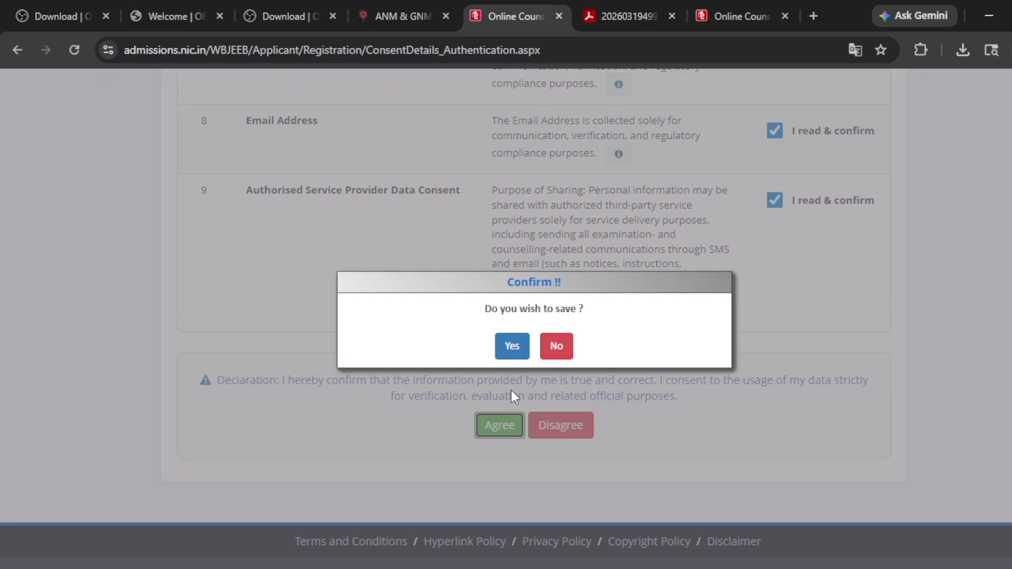
pyautogui.click(507, 349)
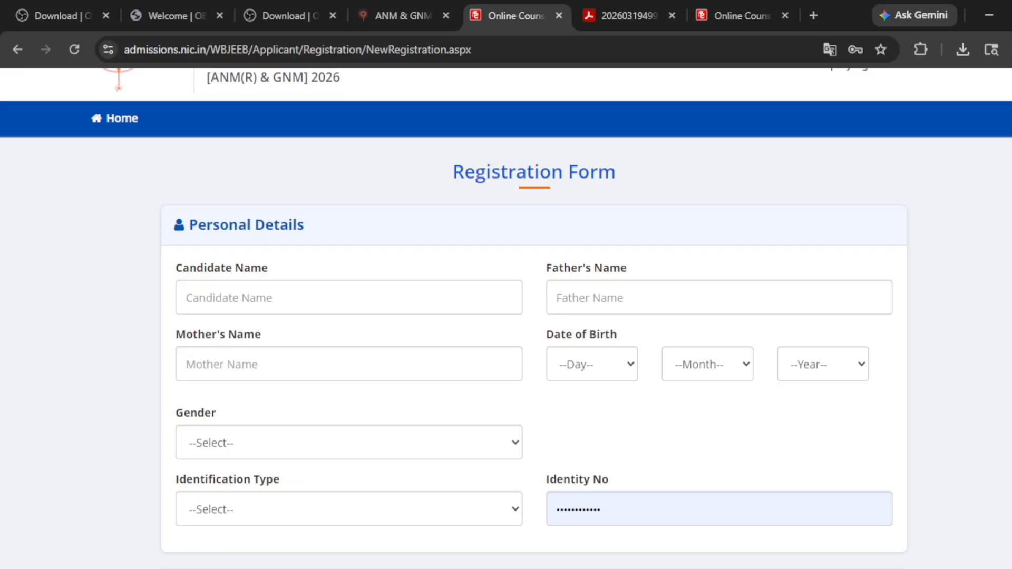
# Enter the candidate's name and the Voter ID number.
pyautogui.click(299, 292)
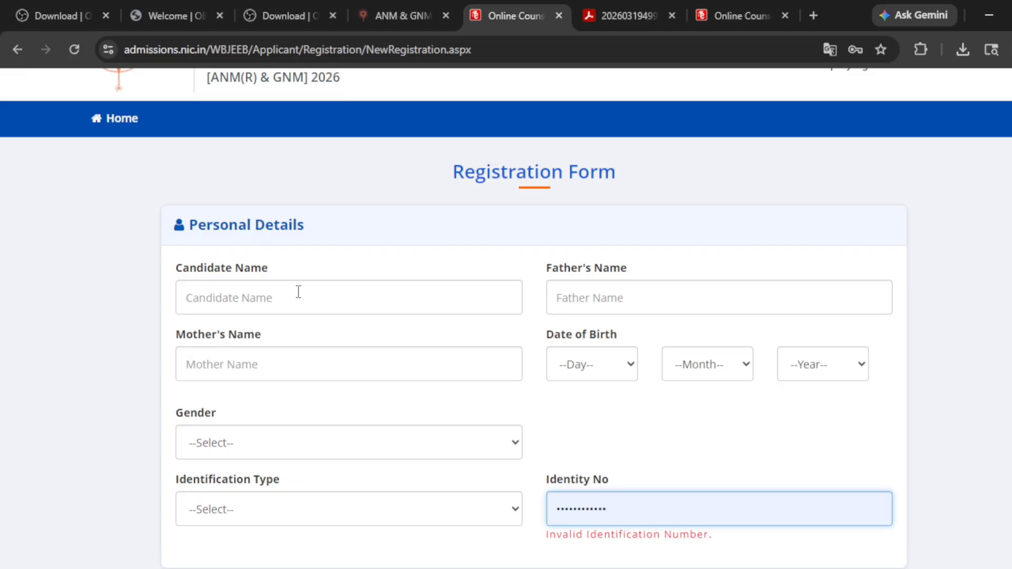
pyautogui.click(298, 292)
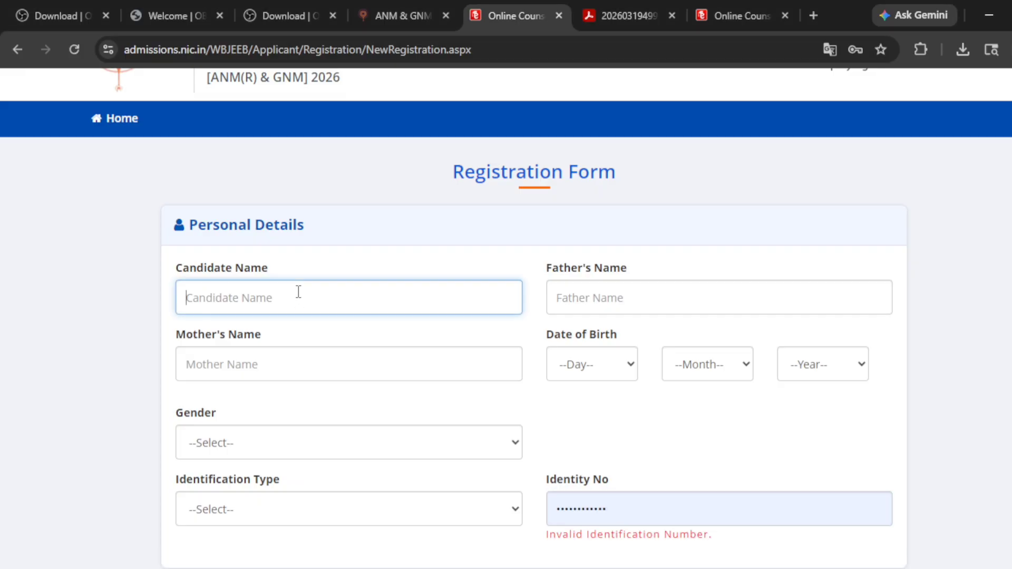
pyautogui.write('RIYA')
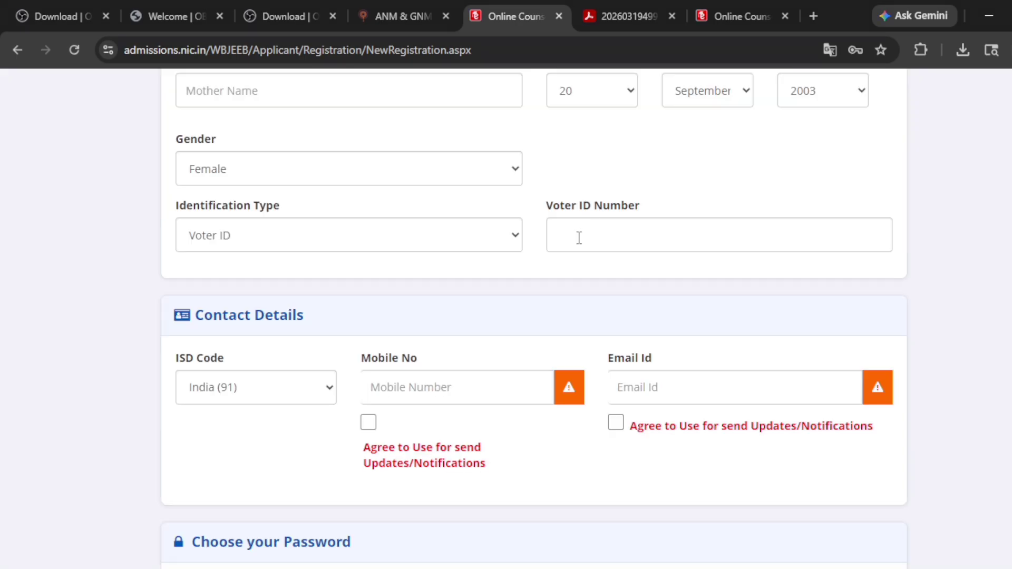
pyautogui.click(578, 237)
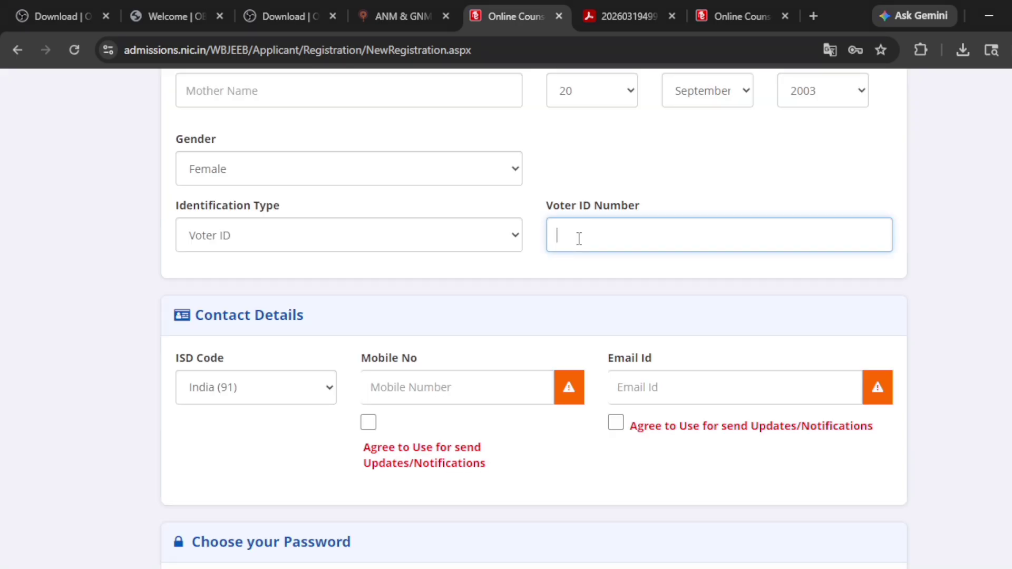
pyautogui.write('•••••••••')
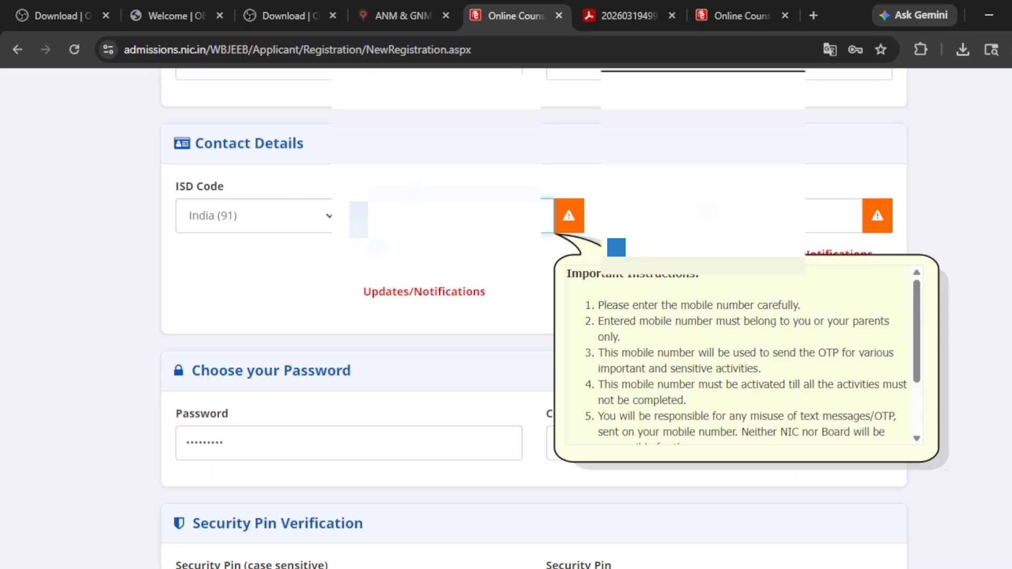
# Dismiss the mobile number instructions and submit the registration form.
pyautogui.scroll(-2, 189, 479)
pyautogui.click(638, 413)
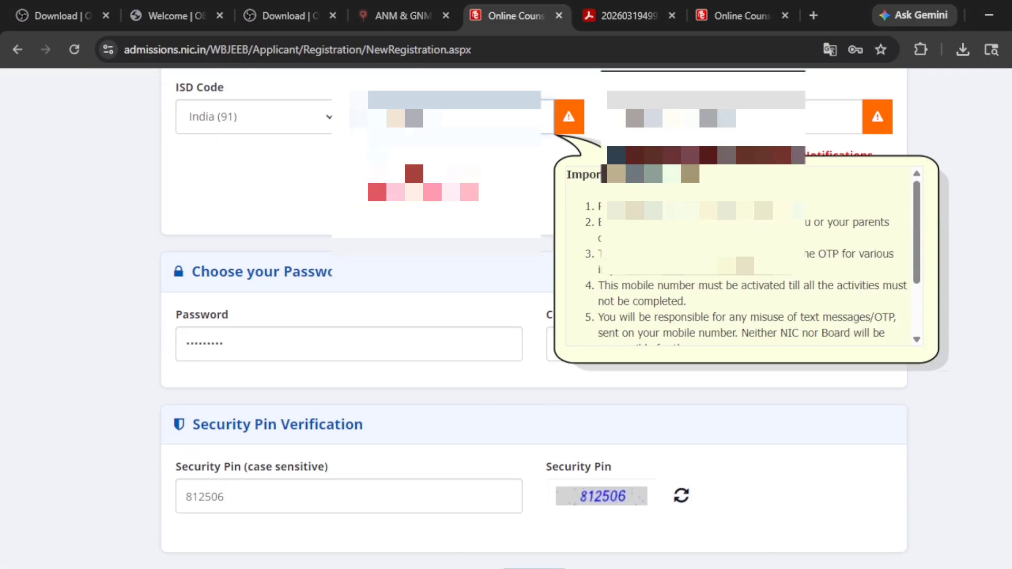
pyautogui.scroll(-3, 672, 360)
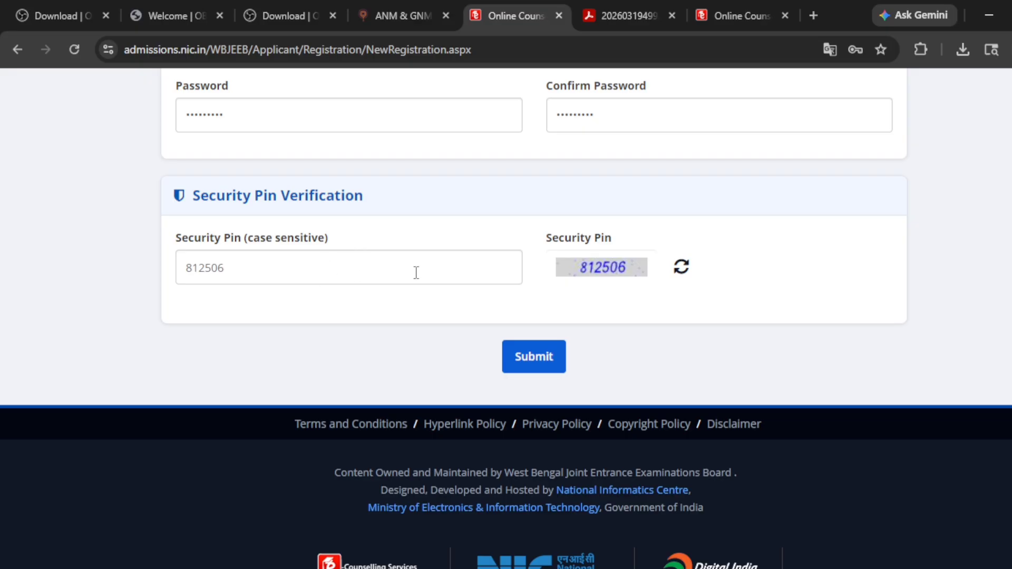
pyautogui.click(534, 357)
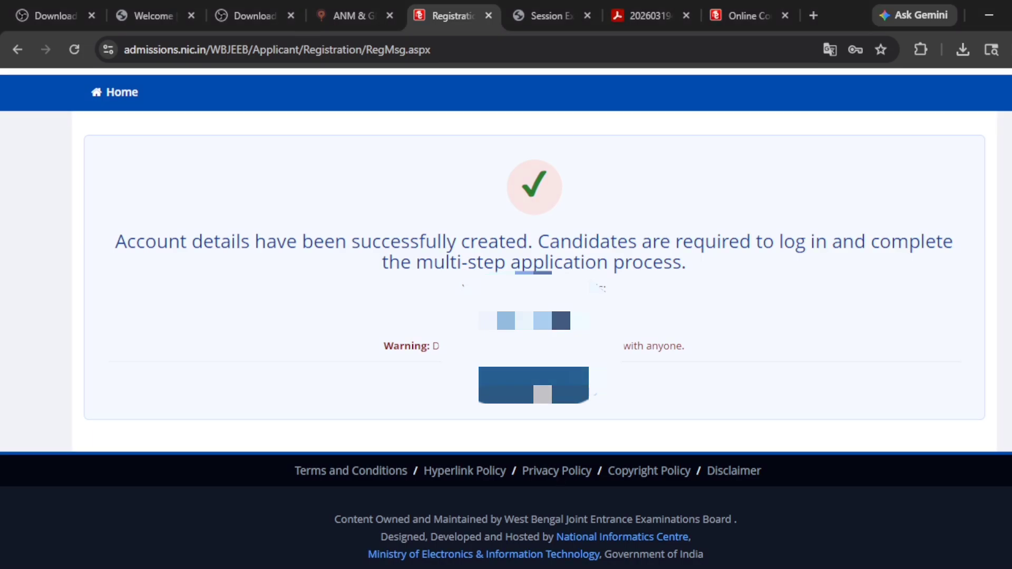
# Go to candidate sign-in and sign in using the security pin.
pyautogui.click(543, 393)
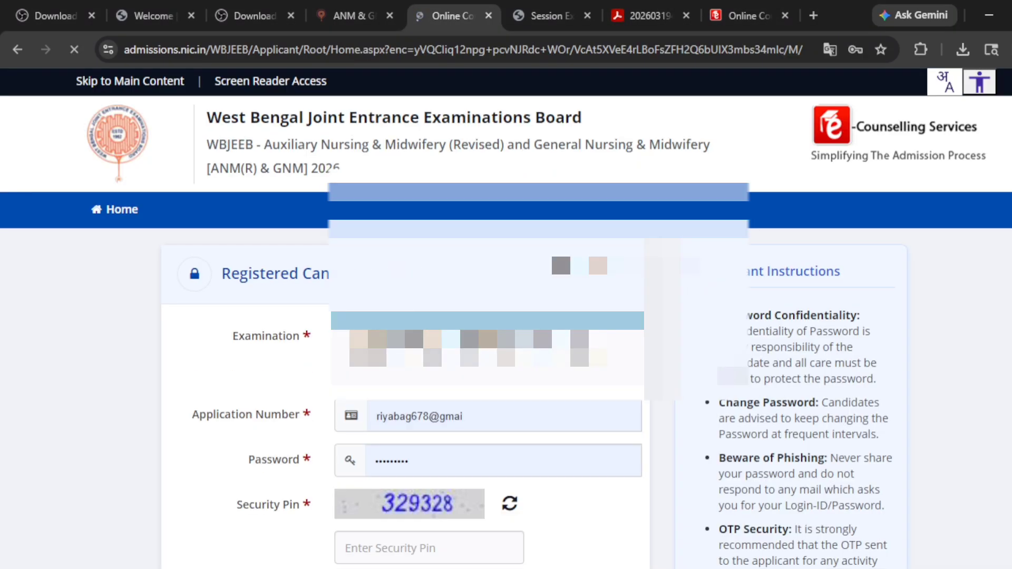
pyautogui.scroll(-2, 543, 393)
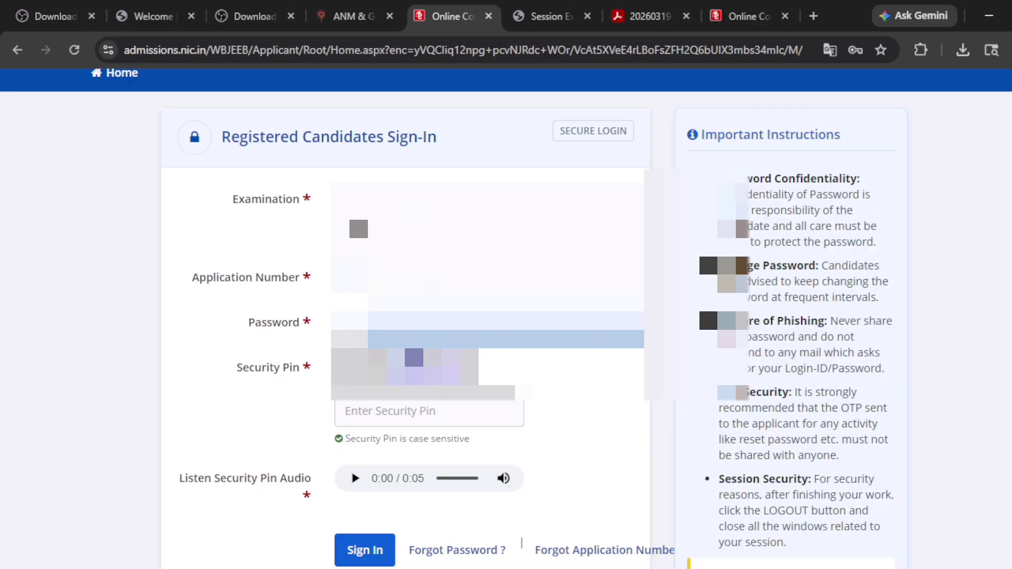
pyautogui.press('BackSpace')
pyautogui.press('BackSpace')
pyautogui.press('BackSpace')
pyautogui.press('BackSpace')
pyautogui.press('BackSpace')
pyautogui.press('BackSpace')
pyautogui.press('BackSpace')
pyautogui.press('BackSpace')
pyautogui.press('BackSpace')
pyautogui.press('BackSpace')
pyautogui.click(409, 411)
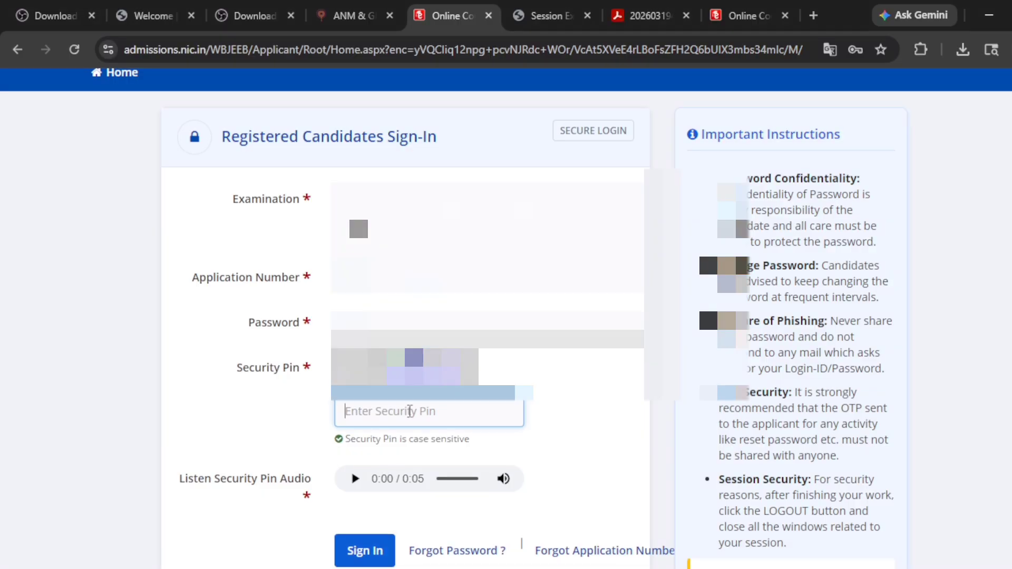
pyautogui.scroll(-2, 409, 411)
pyautogui.click(372, 428)
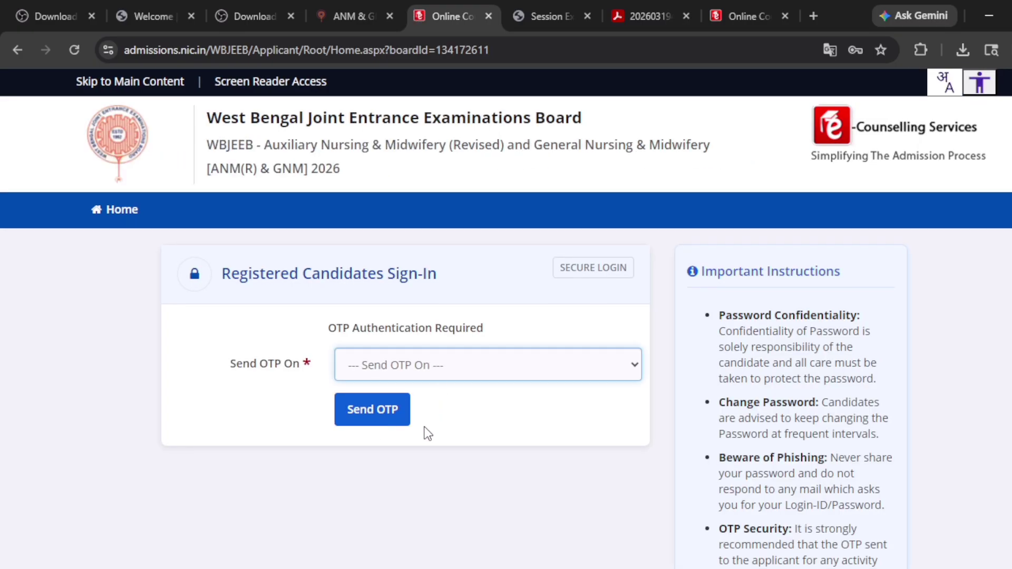
# Get an OTP on the registered mobile number and log in with it.
pyautogui.press('Down')
pyautogui.click(370, 402)
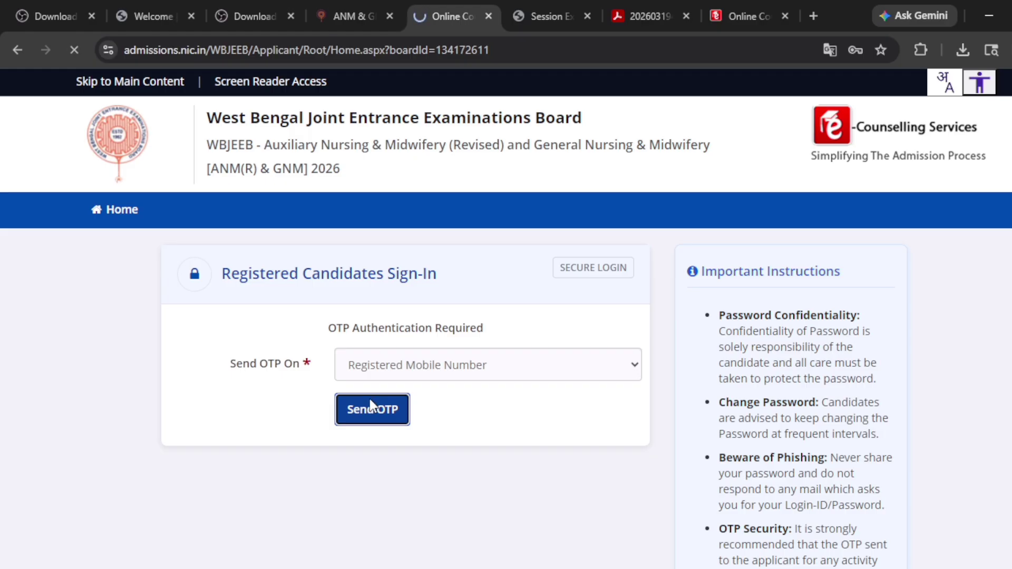
pyautogui.click(419, 364)
pyautogui.write('•••••')
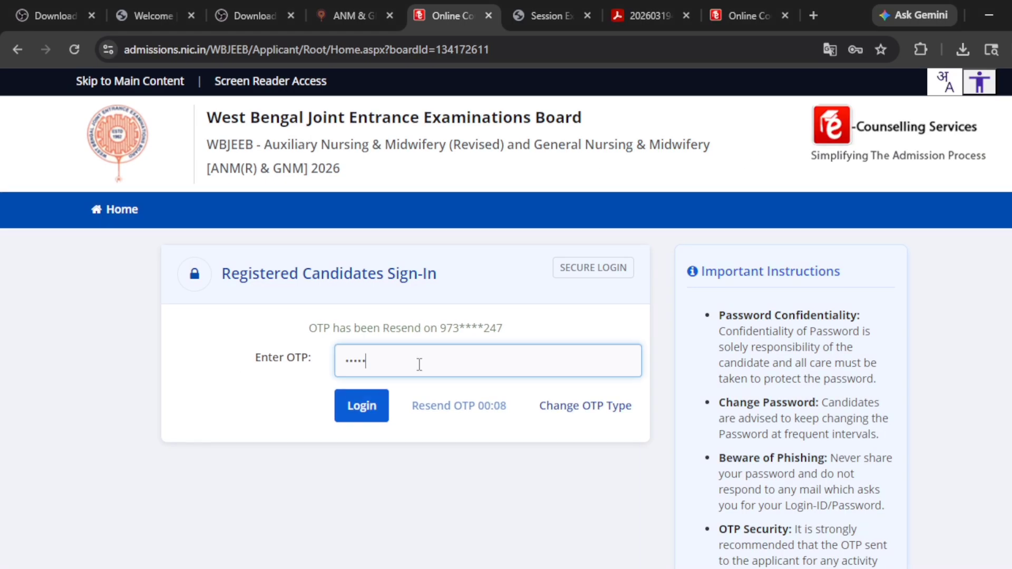
pyautogui.write('•')
pyautogui.click(366, 416)
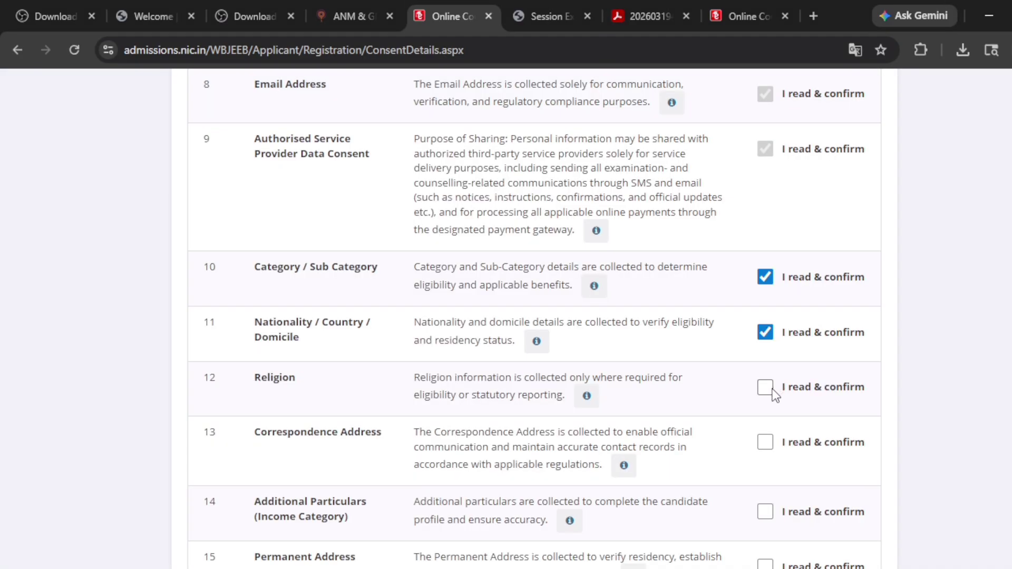
# Confirm consent for Religion, Correspondence Address and Additional Particulars, then agree and save.
pyautogui.click(764, 388)
pyautogui.click(765, 442)
pyautogui.click(765, 511)
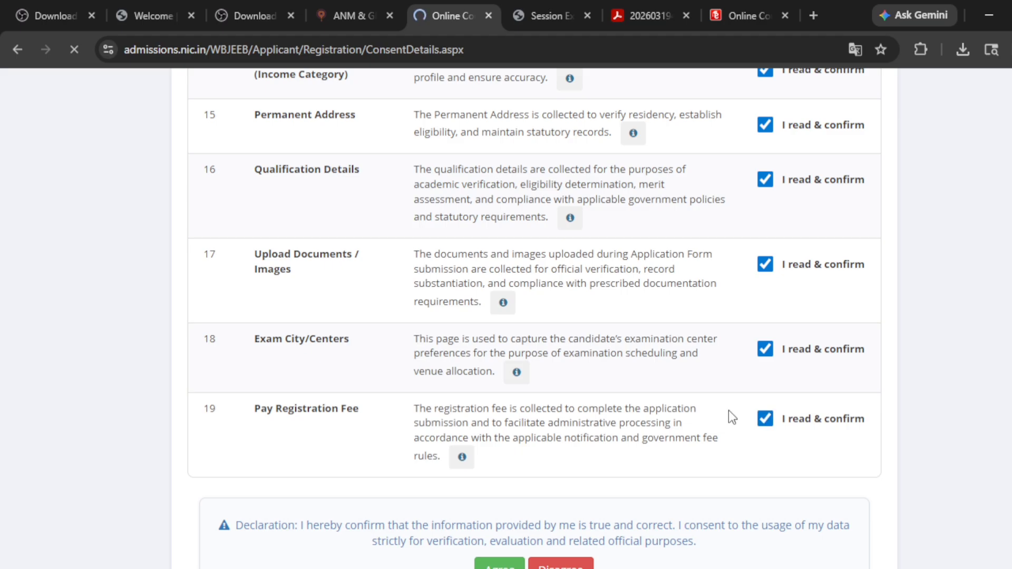
pyautogui.scroll(-5, 727, 409)
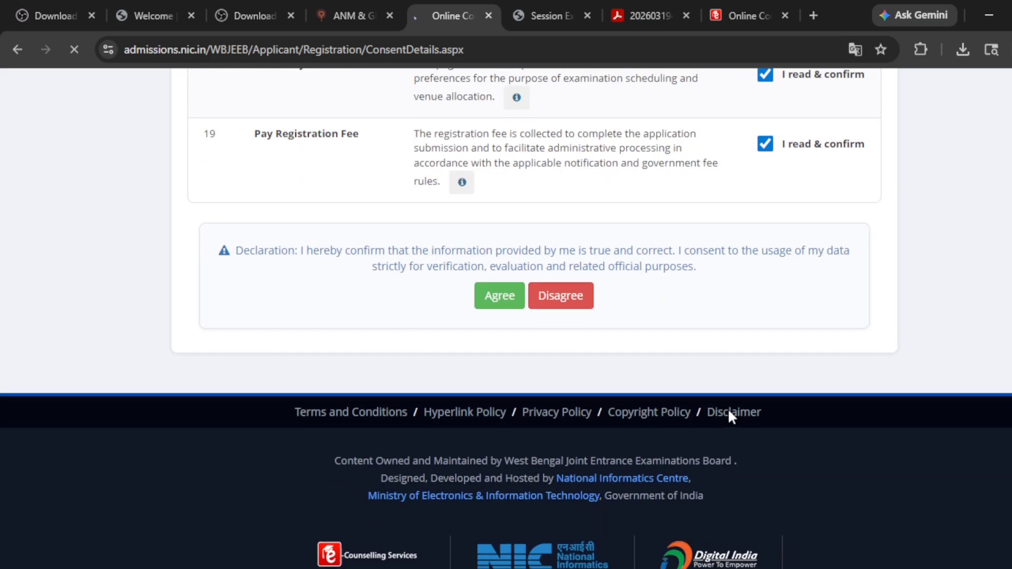
pyautogui.click(504, 304)
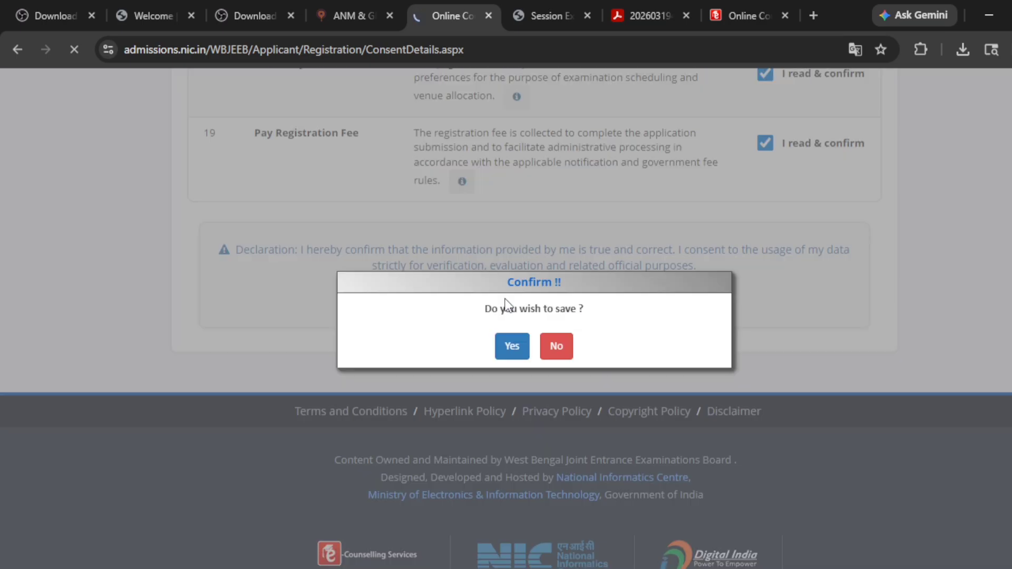
pyautogui.click(509, 345)
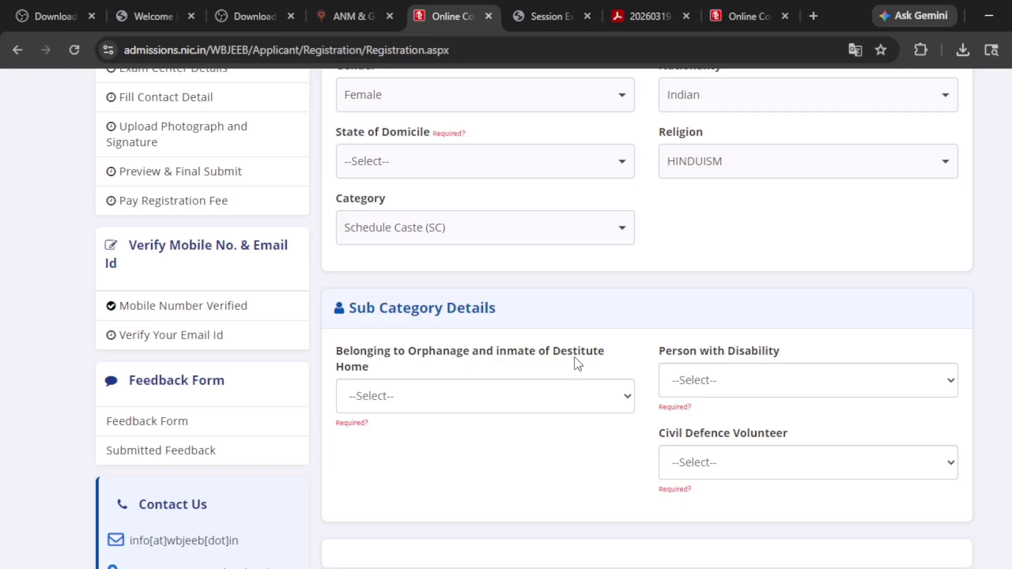
# Answer No for Orphanage, Person with Disability and Civil Defence Volunteer.
pyautogui.click(540, 406)
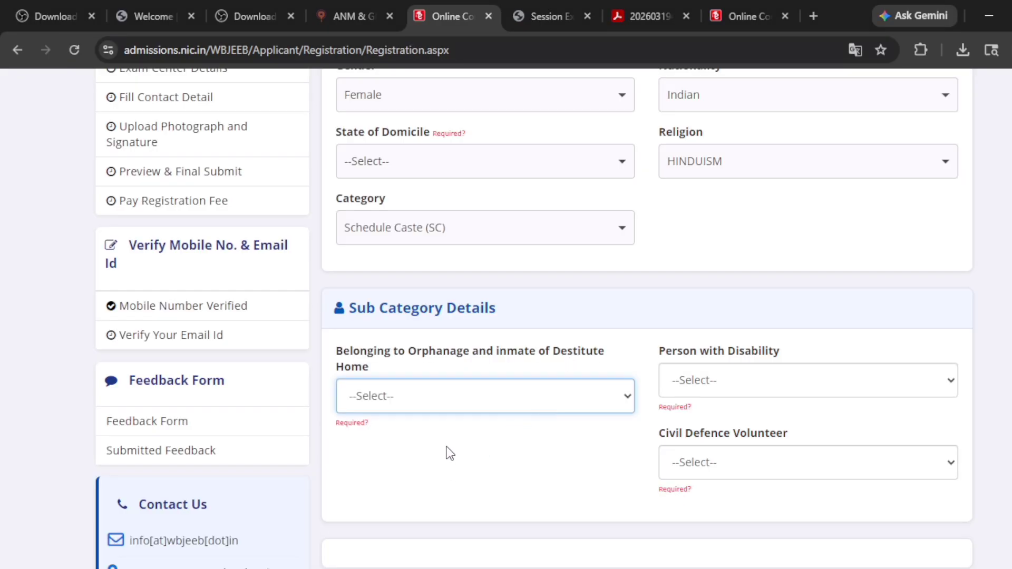
pyautogui.click(447, 447)
pyautogui.click(703, 377)
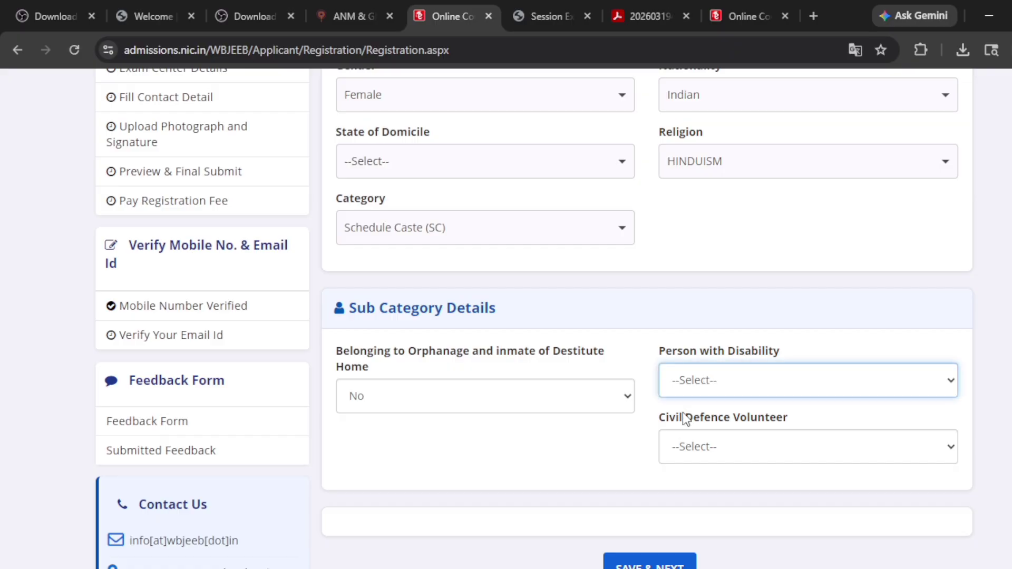
pyautogui.click(674, 424)
pyautogui.click(726, 447)
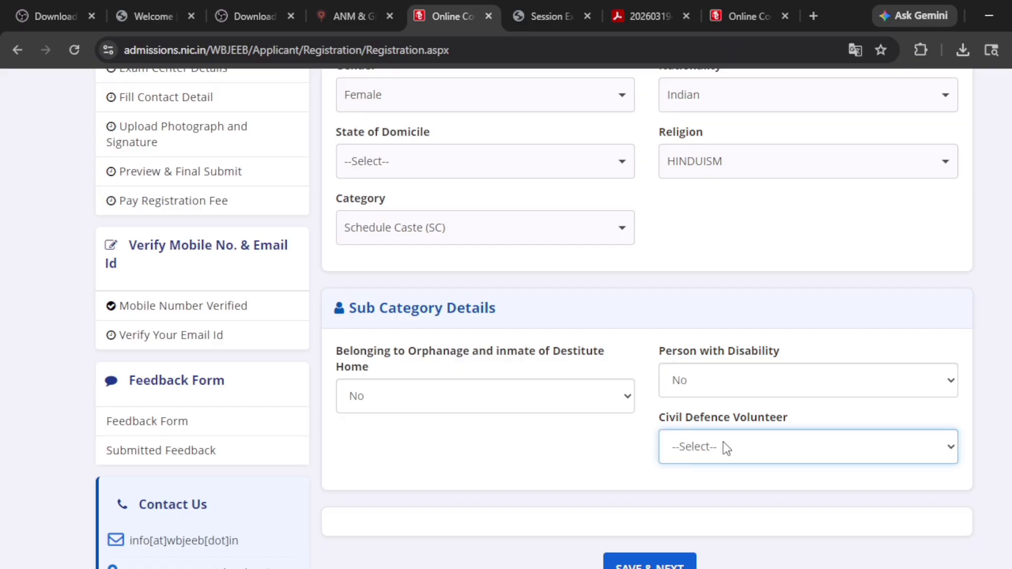
pyautogui.click(693, 492)
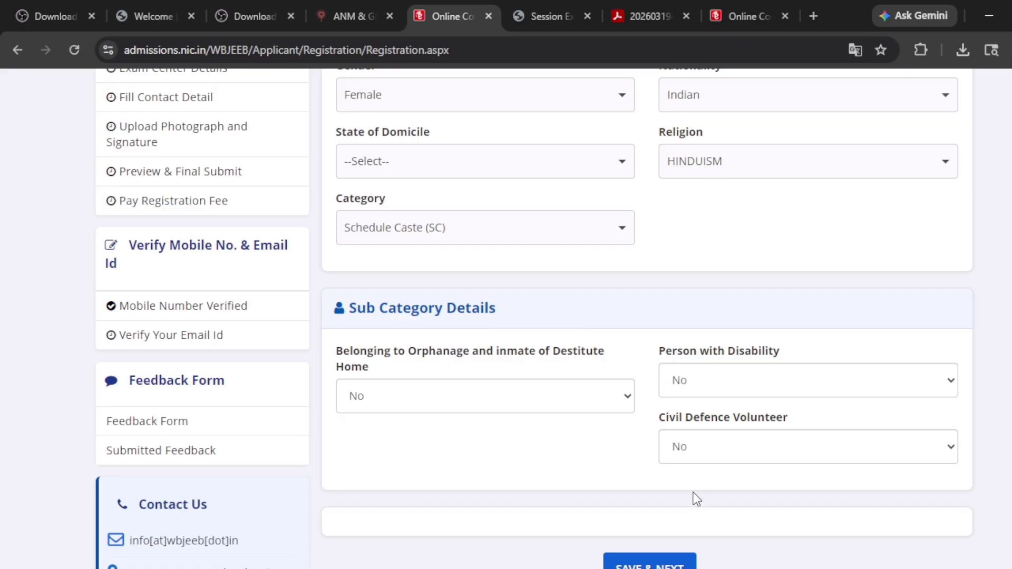
# Save the registration form with SAVE & NEXT and confirm, continuing to the next page.
pyautogui.scroll(-3, 694, 492)
pyautogui.click(655, 370)
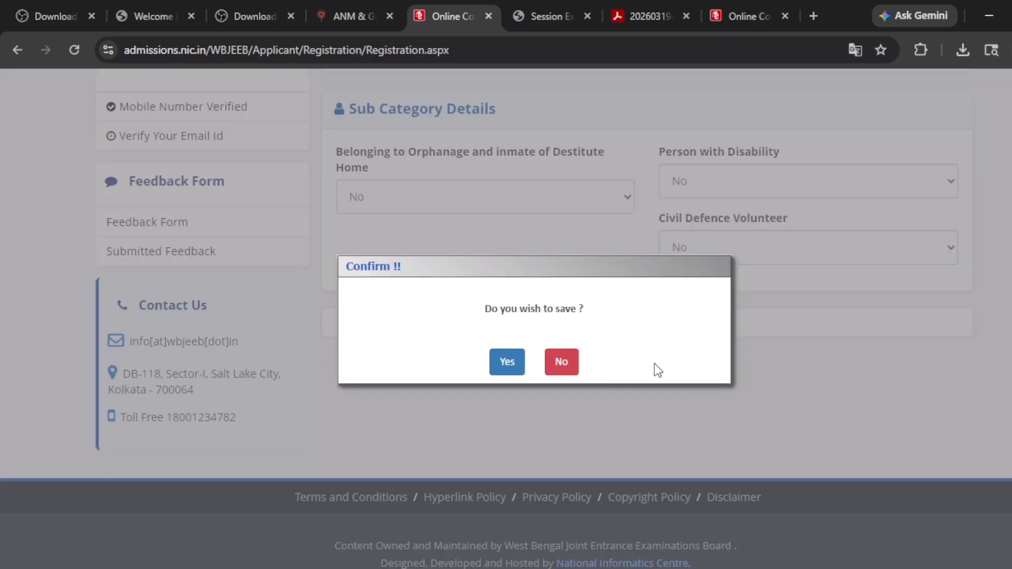
pyautogui.click(503, 365)
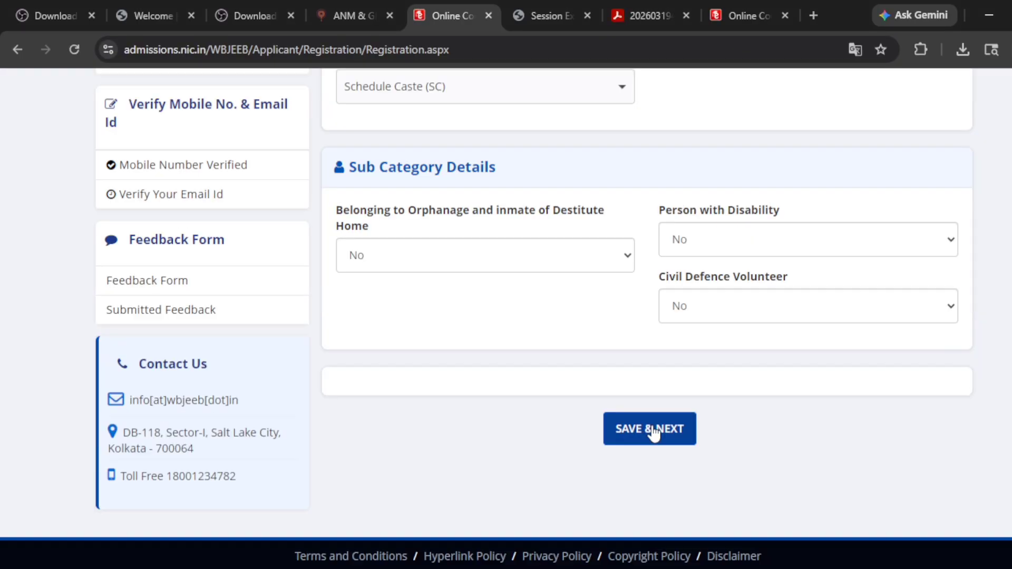
pyautogui.click(652, 429)
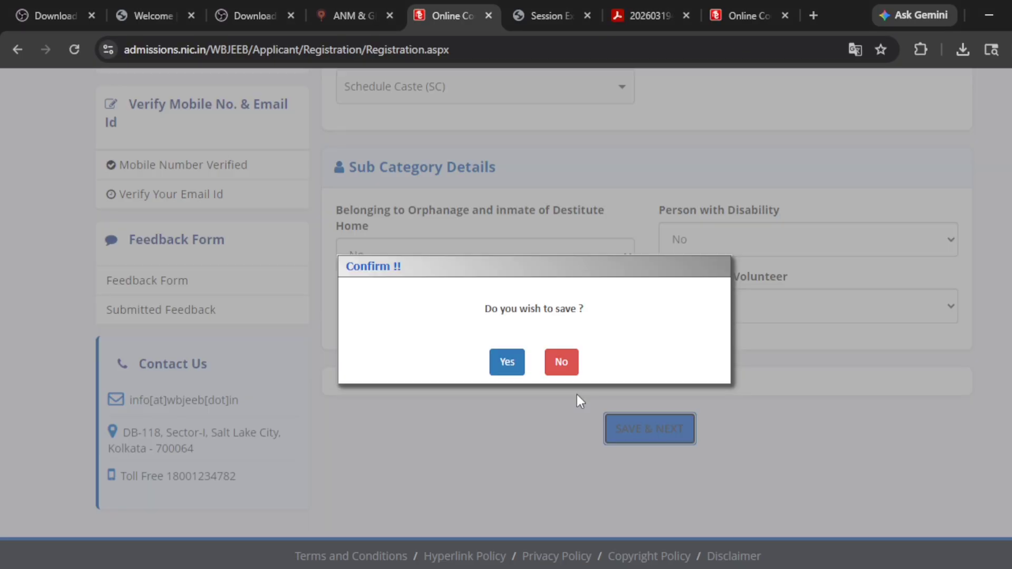
pyautogui.click(506, 362)
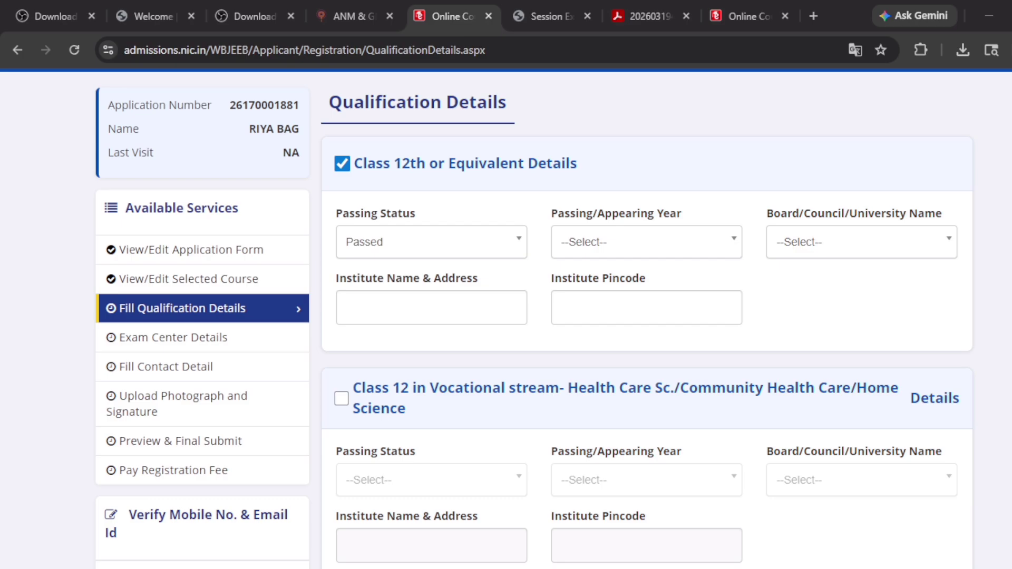
# Set Class 12 passing year 2020 with the West Bengal council board and save the details.
pyautogui.click(601, 243)
pyautogui.click(572, 289)
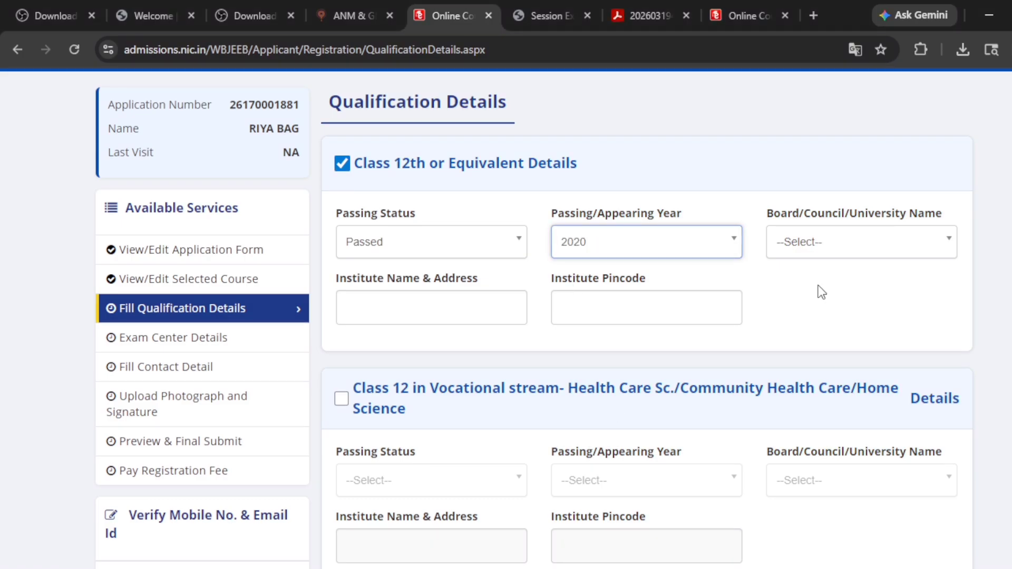
pyautogui.click(882, 248)
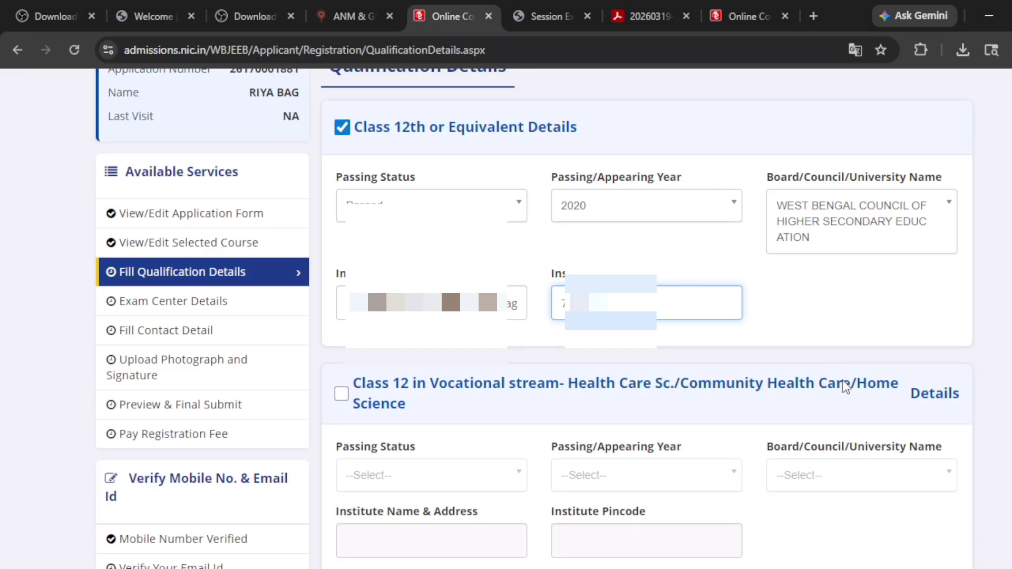
pyautogui.scroll(-4, 673, 385)
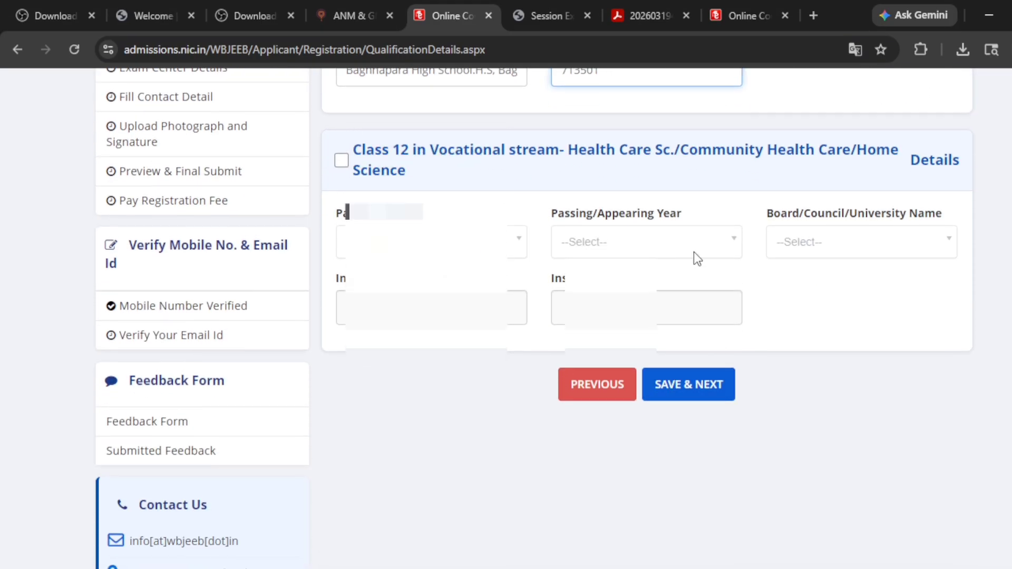
pyautogui.click(681, 381)
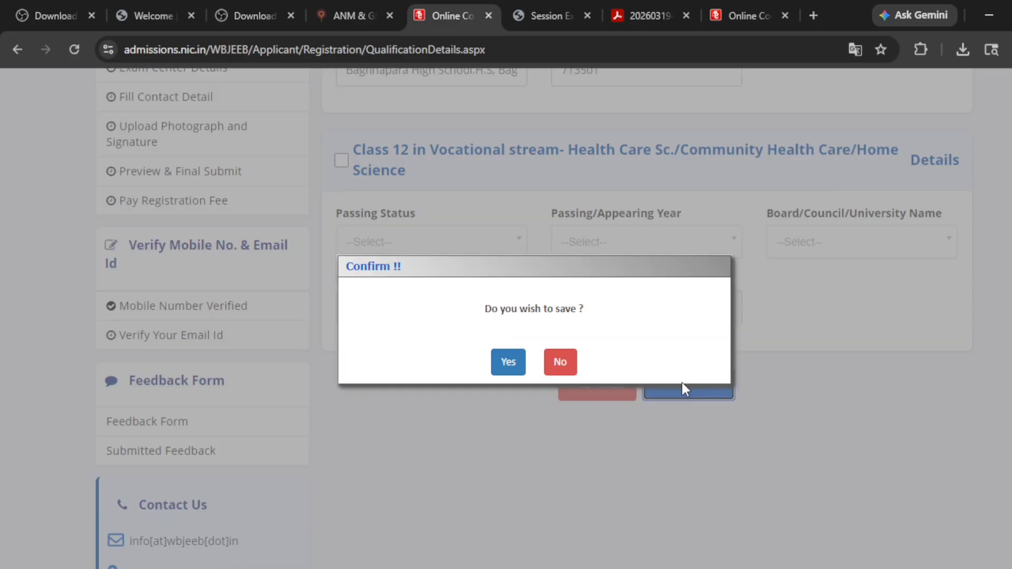
pyautogui.click(508, 361)
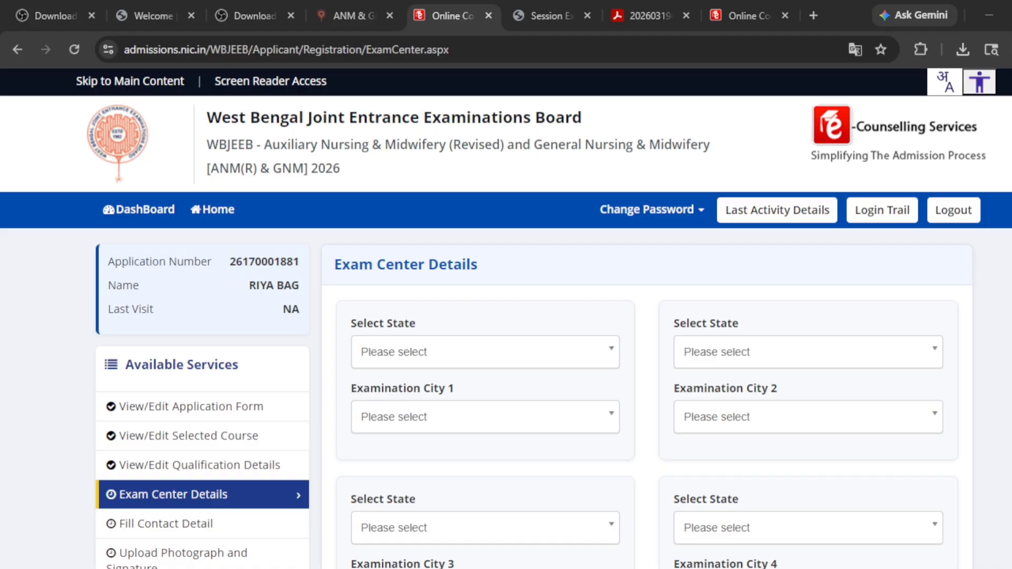
# Choose West Bengal as the state and Hooghly - Bandel/Chinsurah as exam city 1.
pyautogui.click(452, 350)
pyautogui.scroll(-2, 452, 354)
pyautogui.click(451, 349)
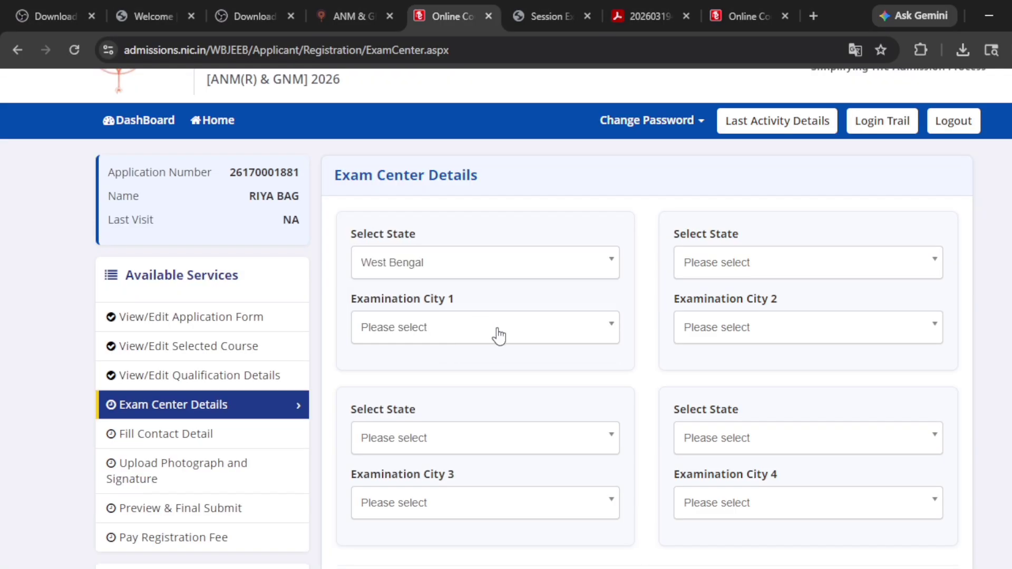
pyautogui.click(462, 334)
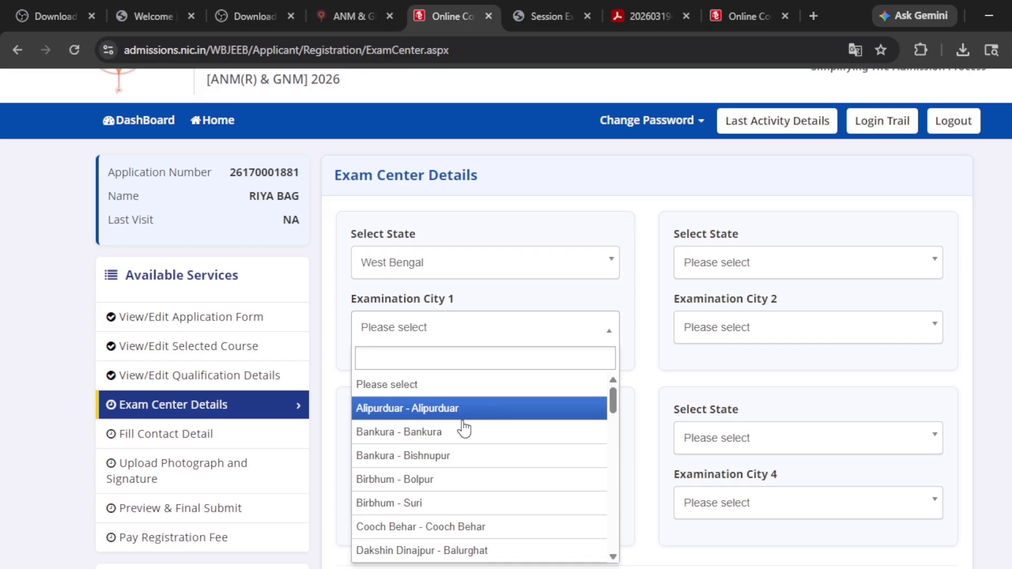
pyautogui.scroll(-3, 429, 480)
pyautogui.click(429, 547)
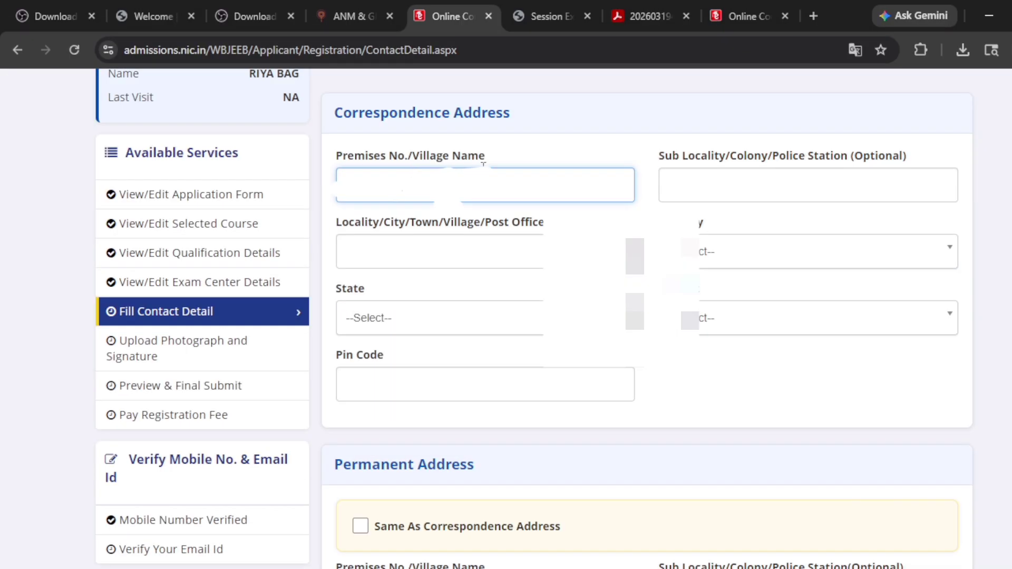
# Enter the locality and set the address country to India.
pyautogui.click(408, 261)
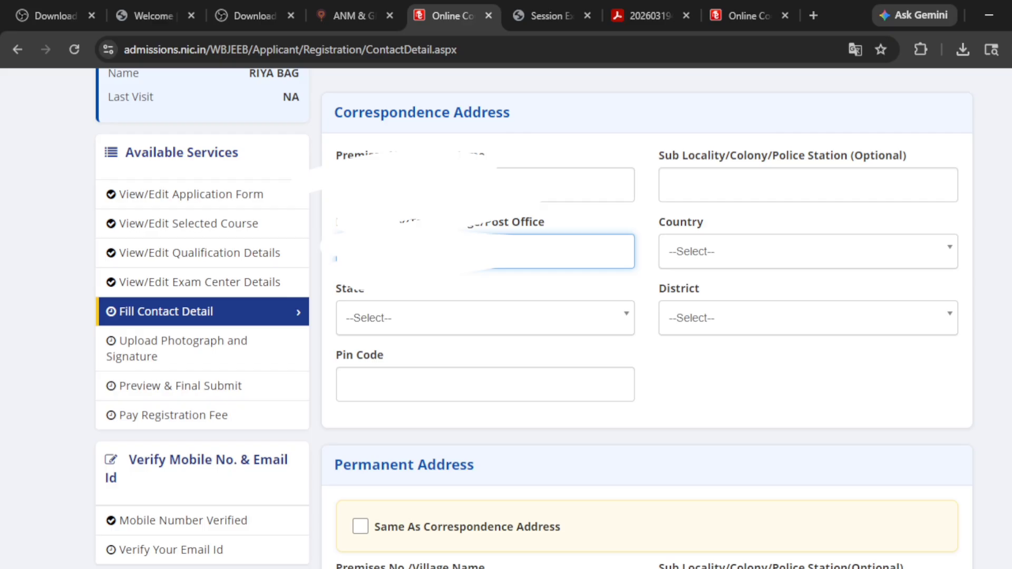
pyautogui.click(709, 258)
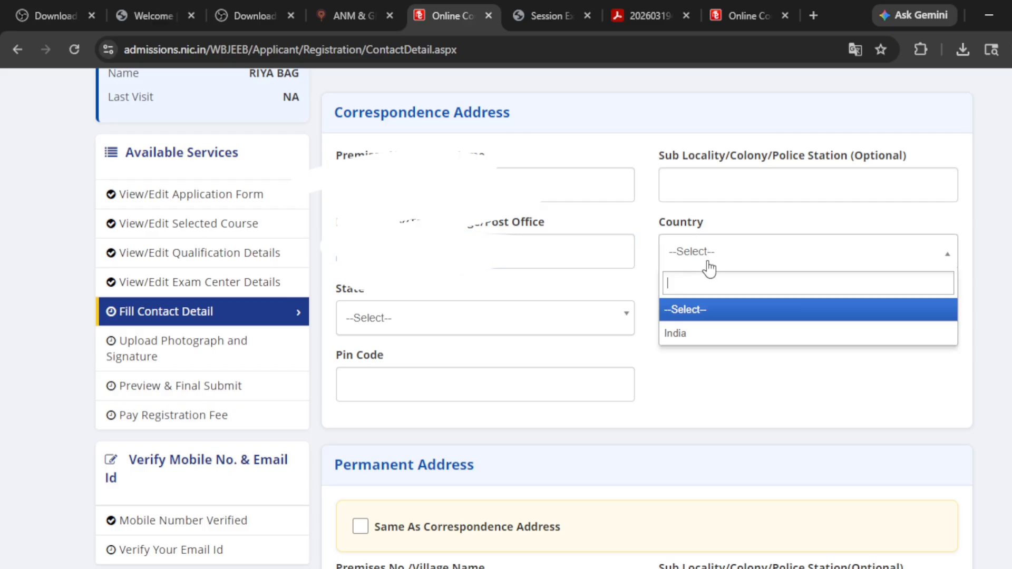
pyautogui.click(691, 335)
pyautogui.click(707, 315)
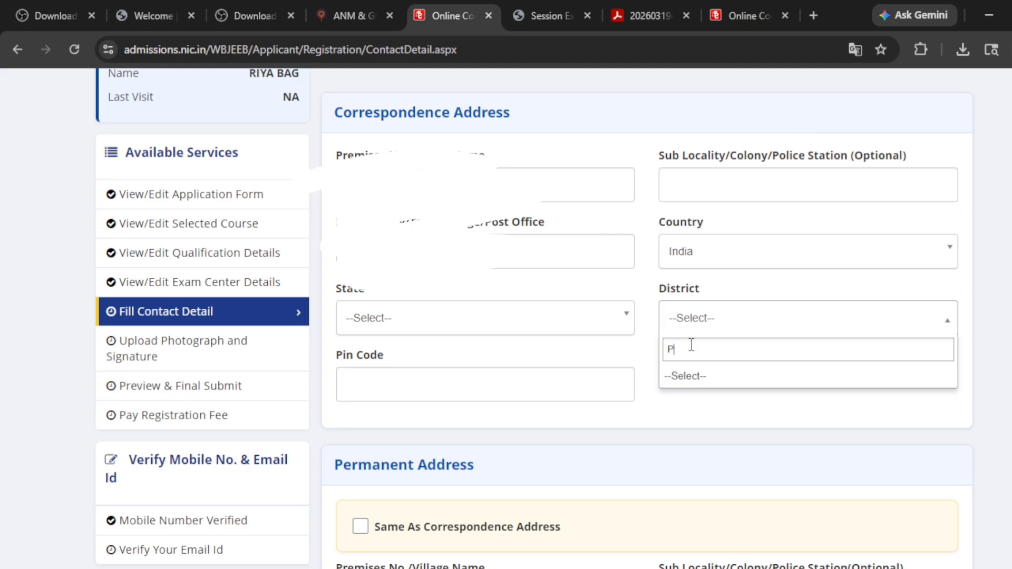
pyautogui.click(707, 316)
pyautogui.click(707, 316)
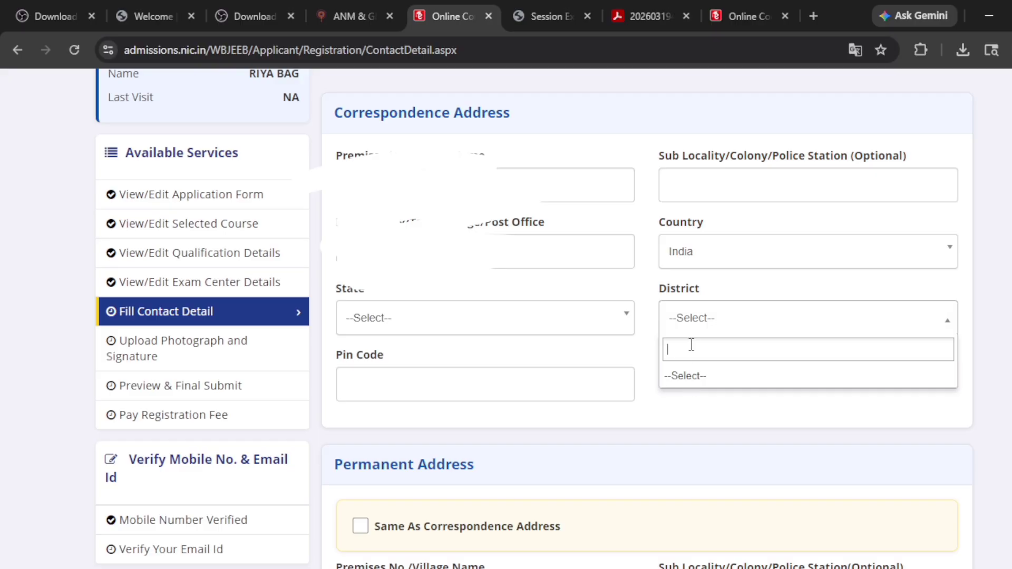
# Set the address state to West Bengal.
pyautogui.click(387, 318)
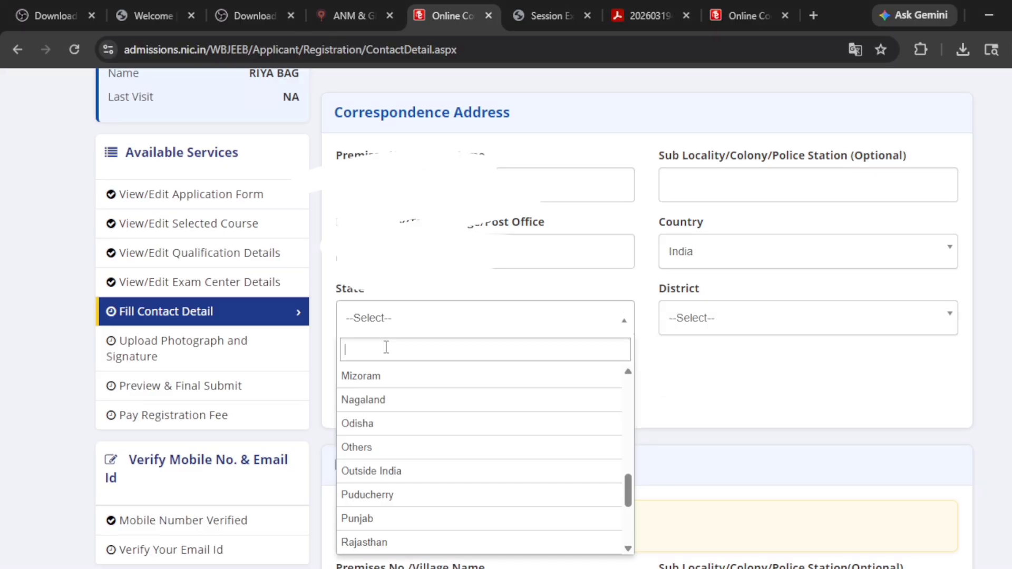
pyautogui.write('W')
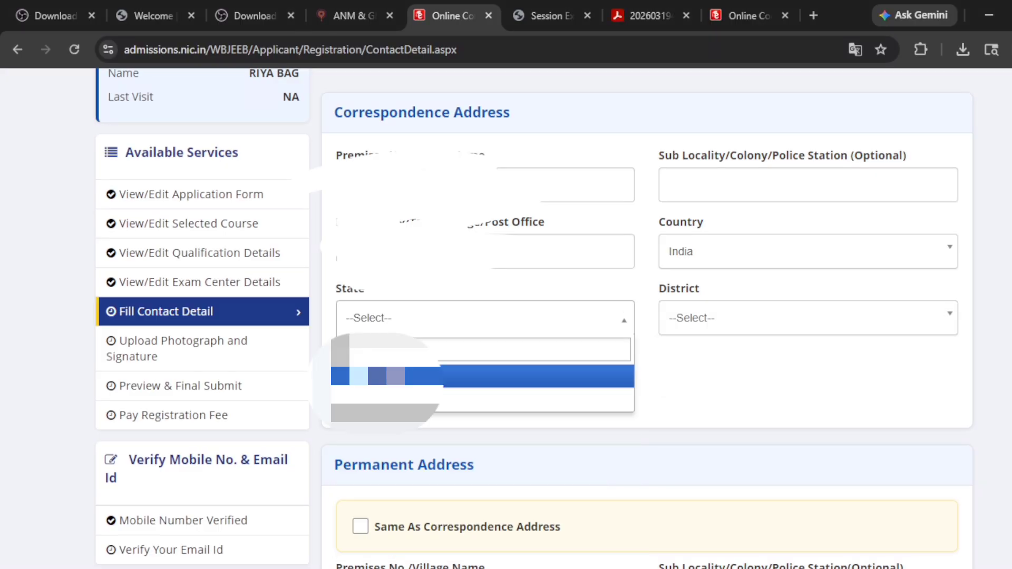
pyautogui.press('Return')
pyautogui.click(735, 318)
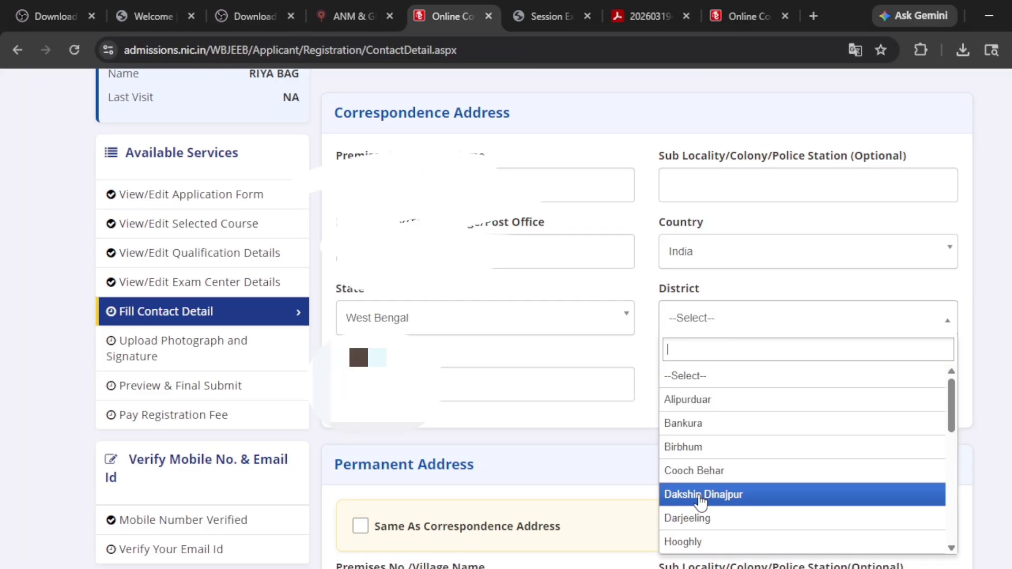
pyautogui.scroll(-3, 701, 500)
pyautogui.scroll(-2, 701, 500)
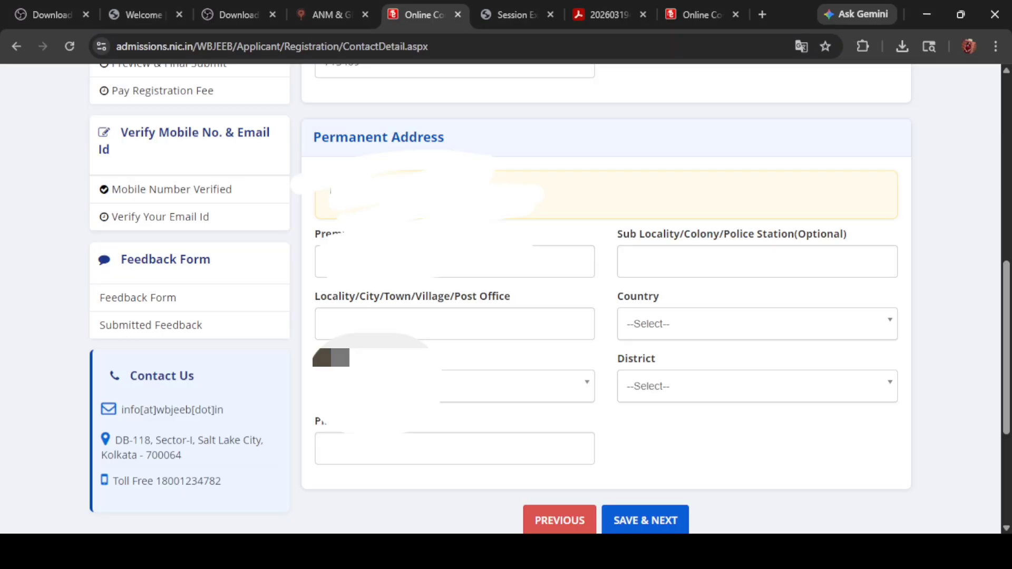
pyautogui.click(333, 193)
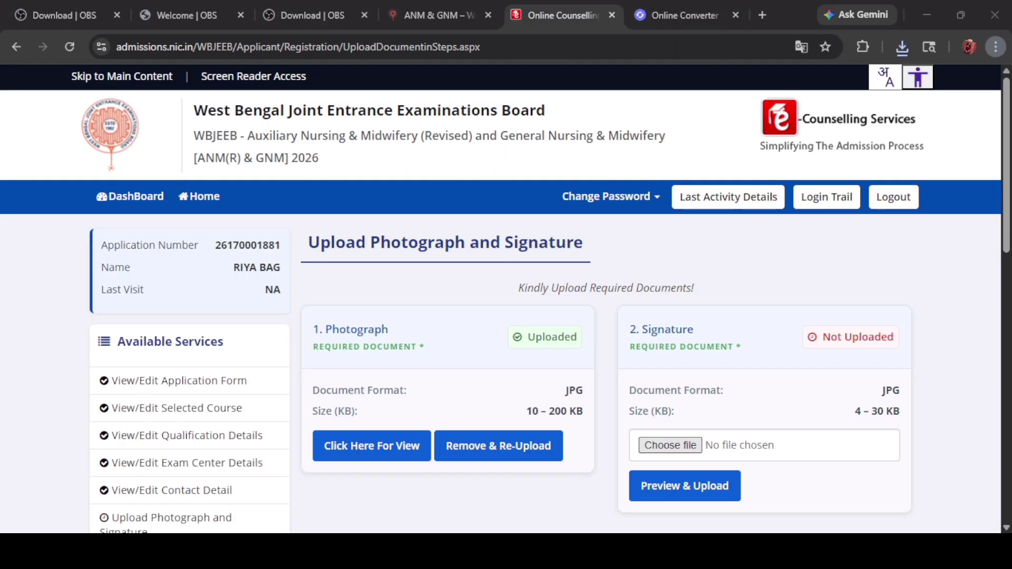
# Choose the signature image, preview and save it, then finish uploads with UPLOAD FINALLY & NEXT.
pyautogui.click(372, 333)
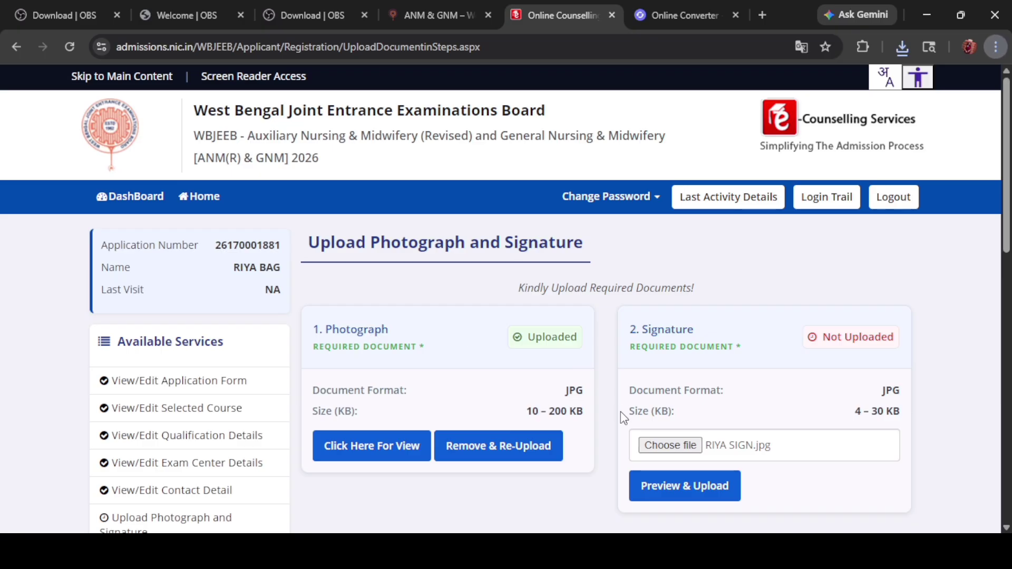
pyautogui.click(683, 490)
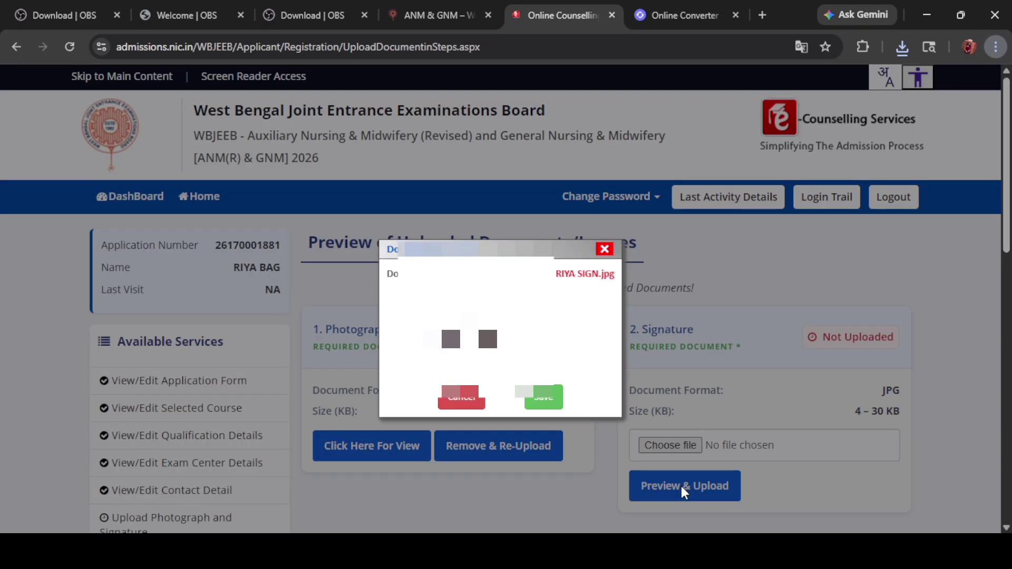
pyautogui.click(544, 399)
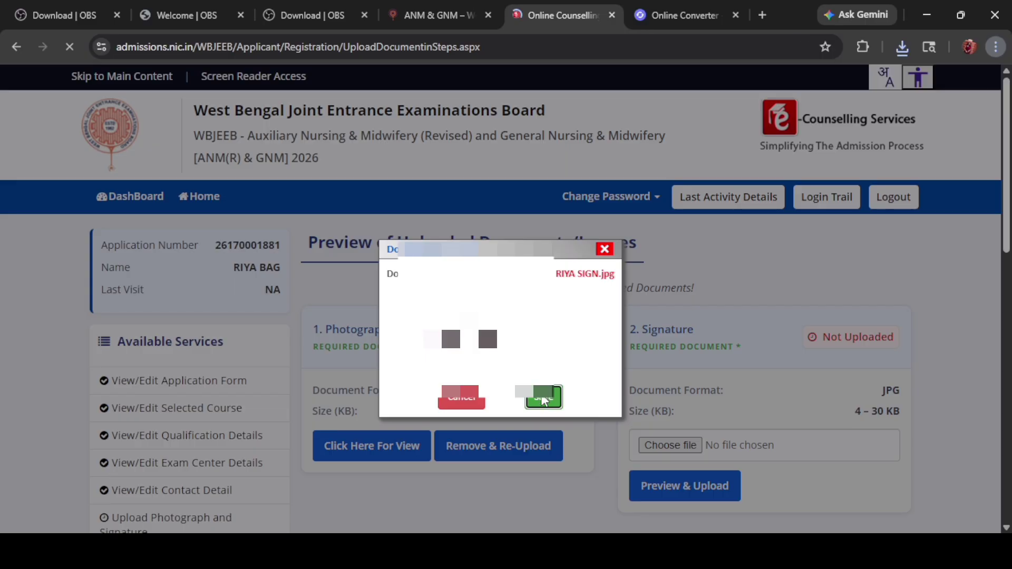
pyautogui.scroll(-4, 545, 402)
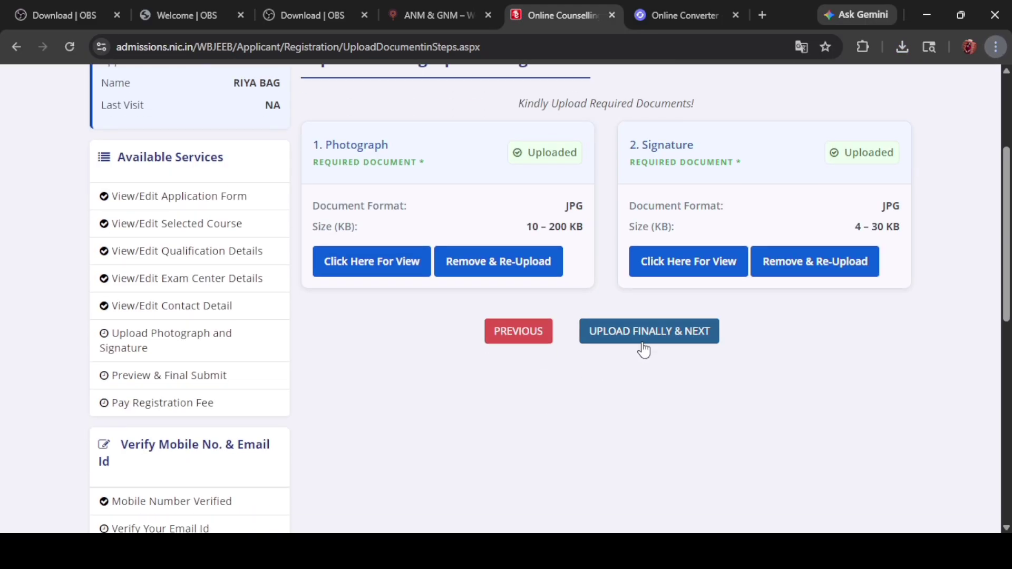
pyautogui.click(659, 332)
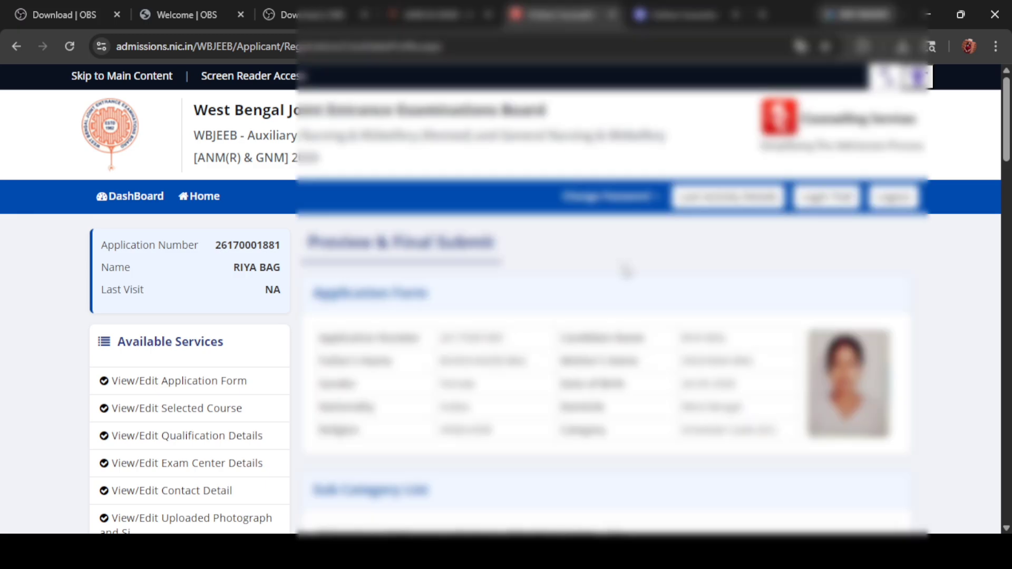
# Tick the declaration checkbox, then SAVE & FINAL SUBMIT and confirm Yes.
pyautogui.scroll(-3, 623, 266)
pyautogui.scroll(-8, 626, 271)
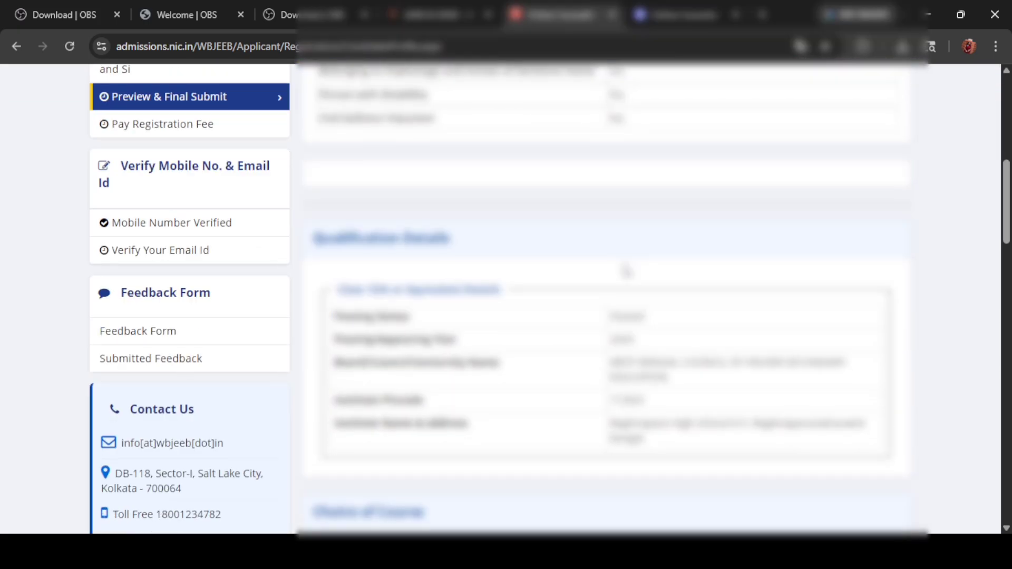
pyautogui.scroll(-7, 626, 271)
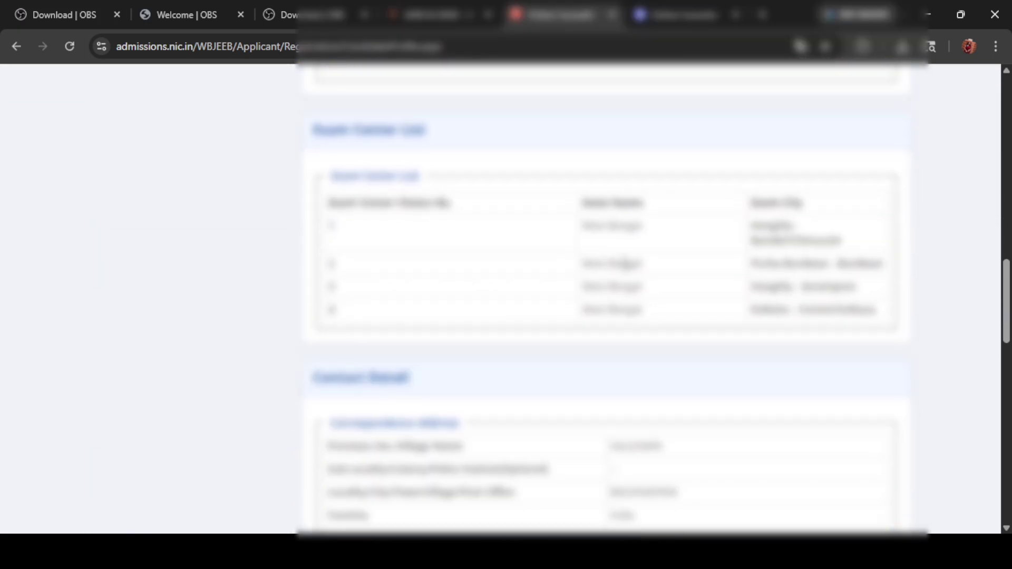
pyautogui.scroll(-14, 625, 271)
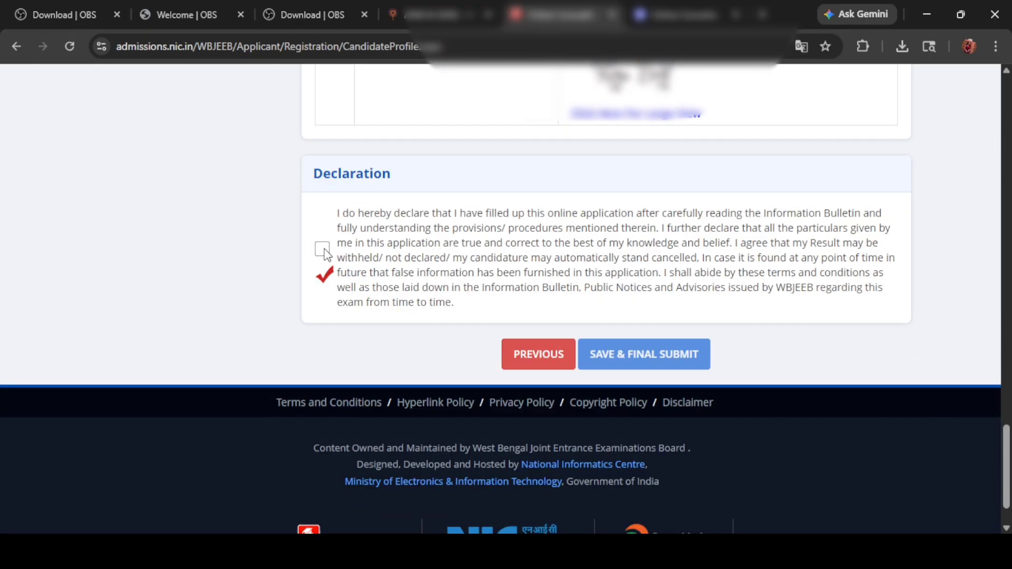
pyautogui.click(322, 249)
pyautogui.click(639, 363)
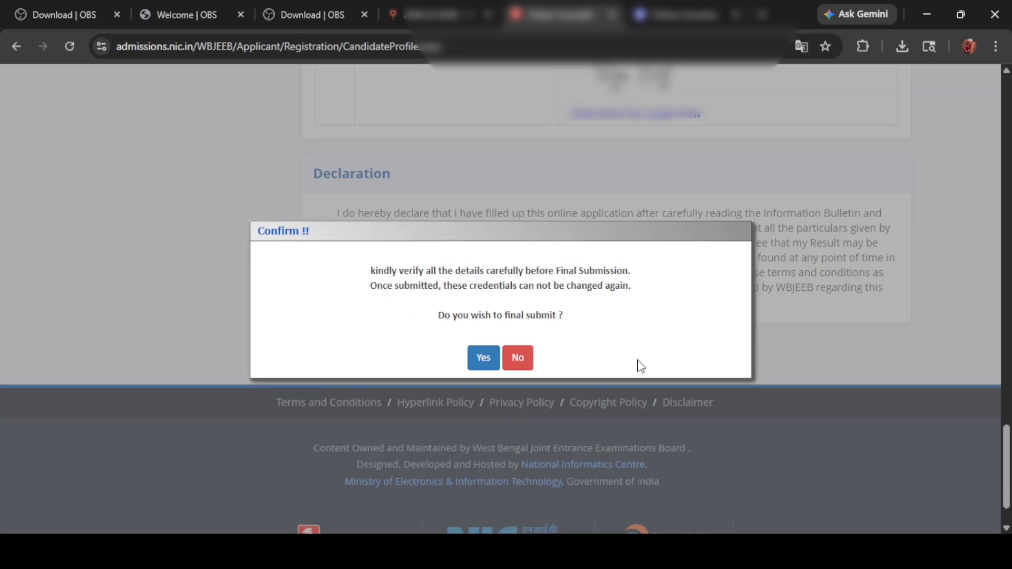
pyautogui.click(479, 366)
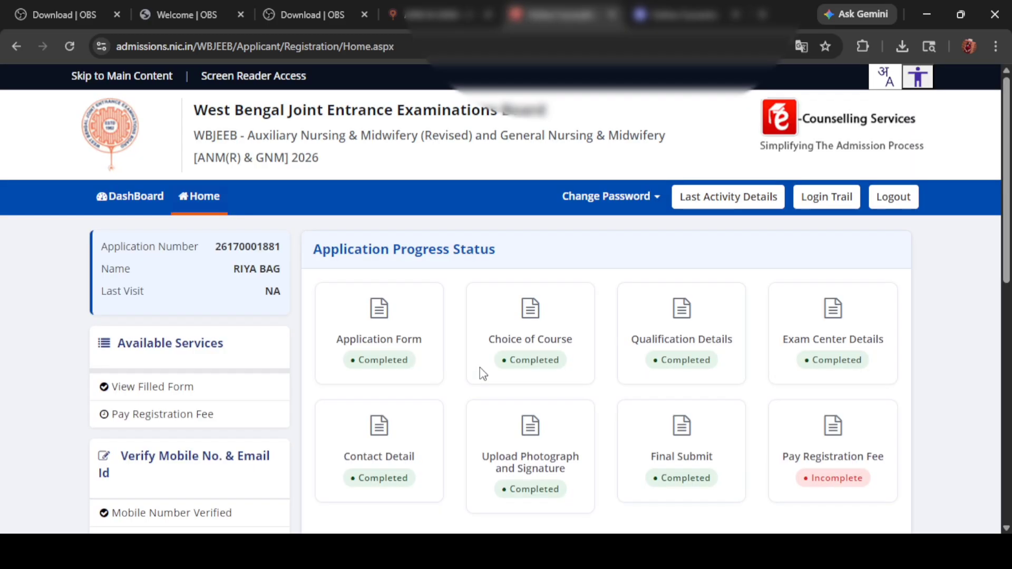
# Choose online payment for the Rs. 300 registration fee, with SBIePay as the provider.
pyautogui.scroll(-8, 567, 348)
pyautogui.click(568, 346)
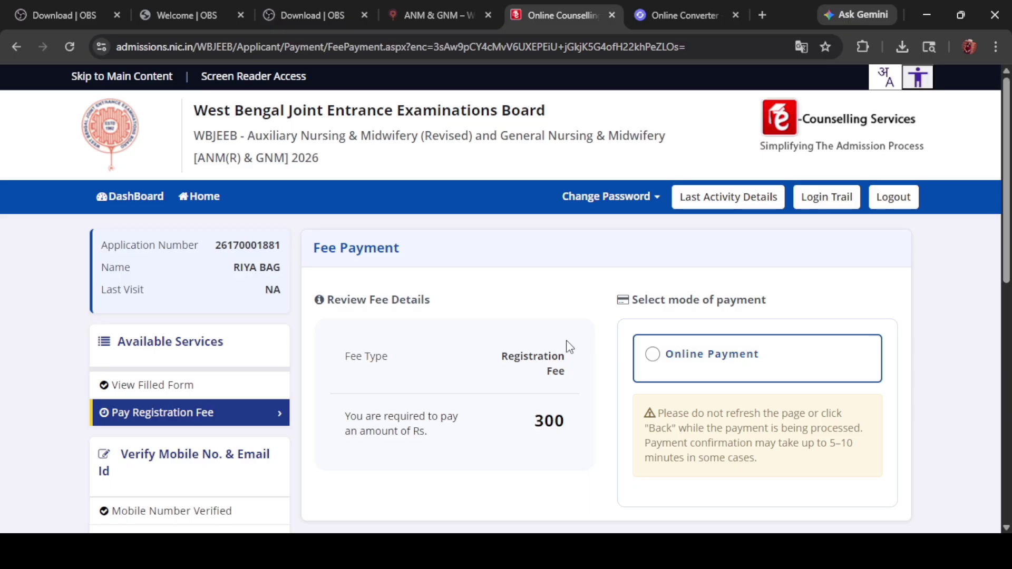
pyautogui.click(653, 353)
pyautogui.scroll(-3, 655, 357)
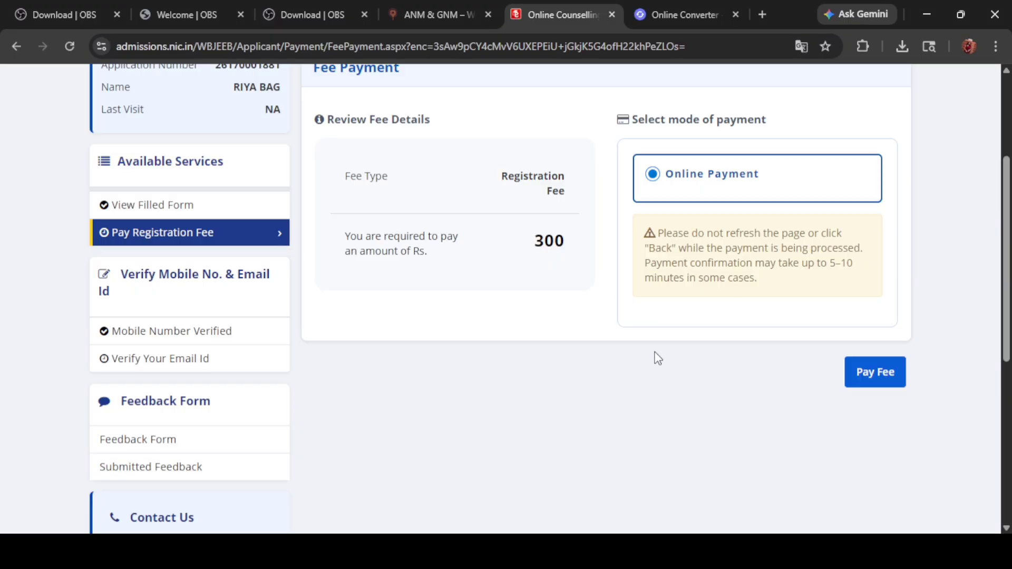
pyautogui.click(891, 376)
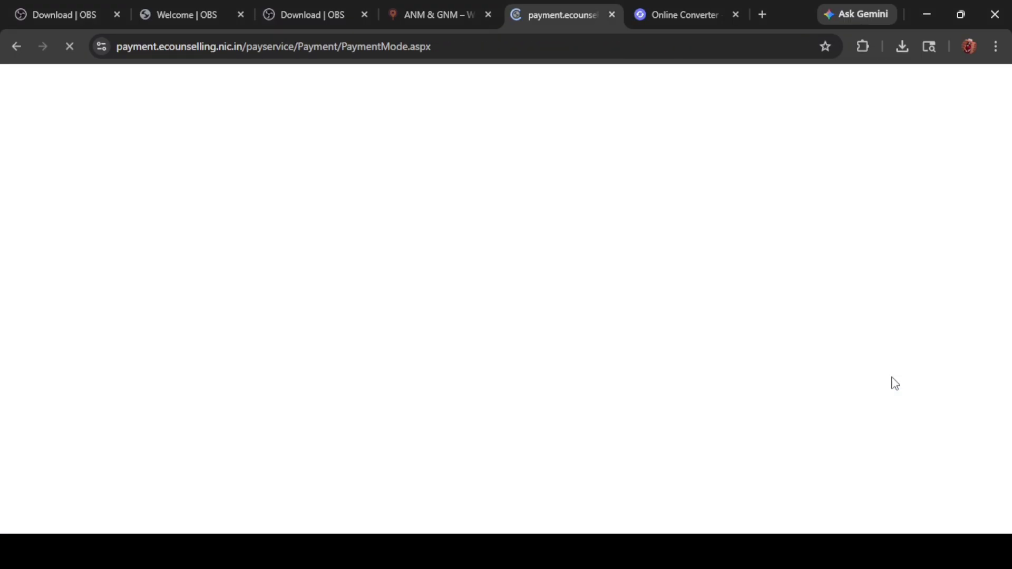
pyautogui.scroll(-4, 632, 295)
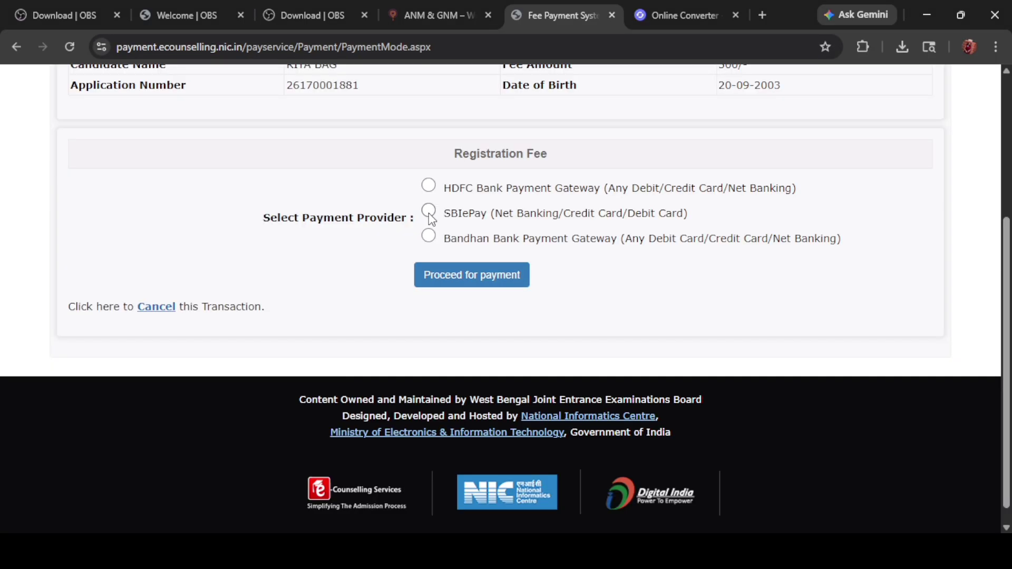
pyautogui.click(429, 211)
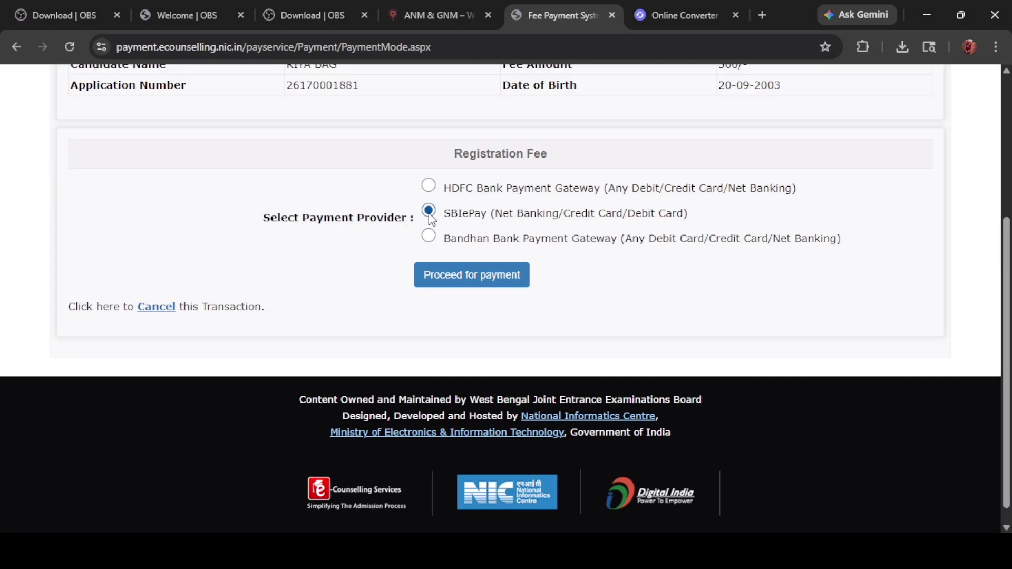
# On SBIePay, pay the Rs. 300 fee with the UPI QR option.
pyautogui.click(493, 270)
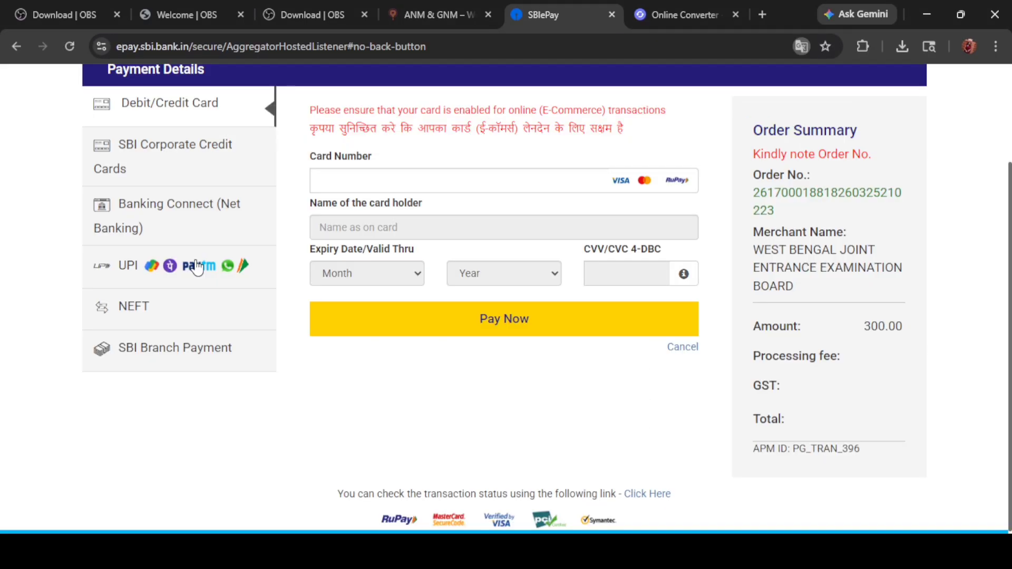
pyautogui.click(197, 265)
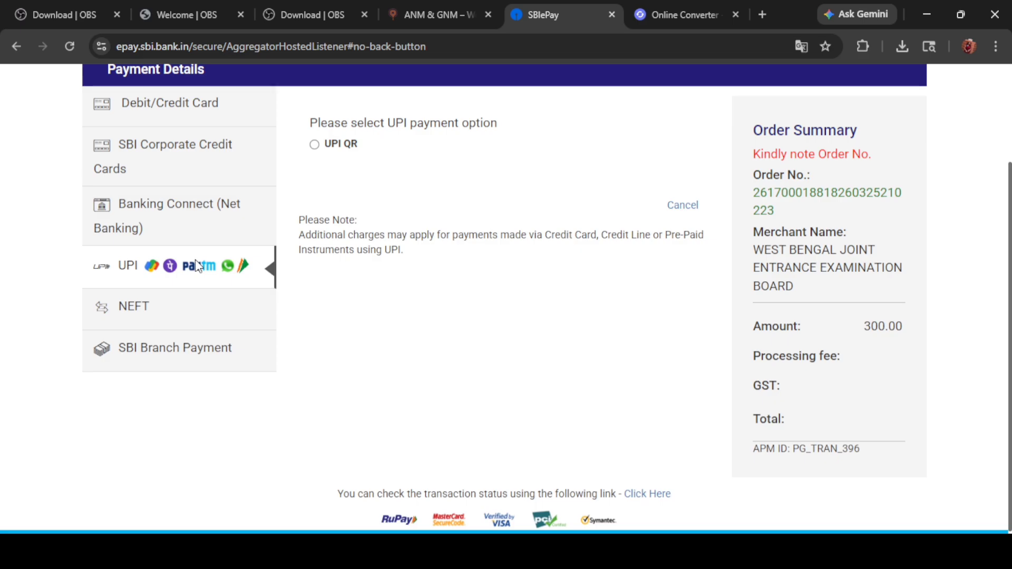
pyautogui.click(315, 146)
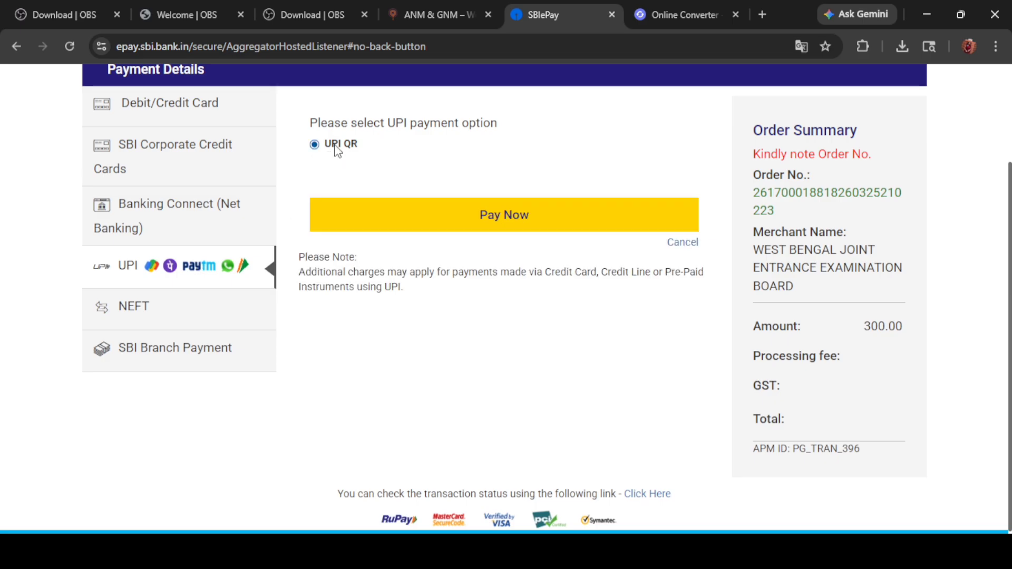
pyautogui.click(632, 213)
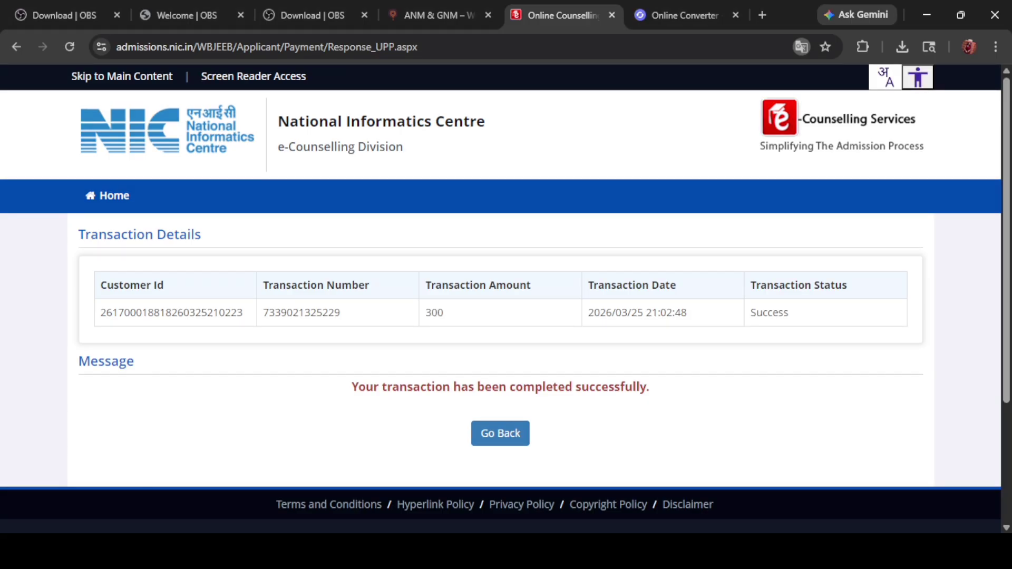
# Return to the application home page and open the confirmation page PDF.
pyautogui.click(493, 431)
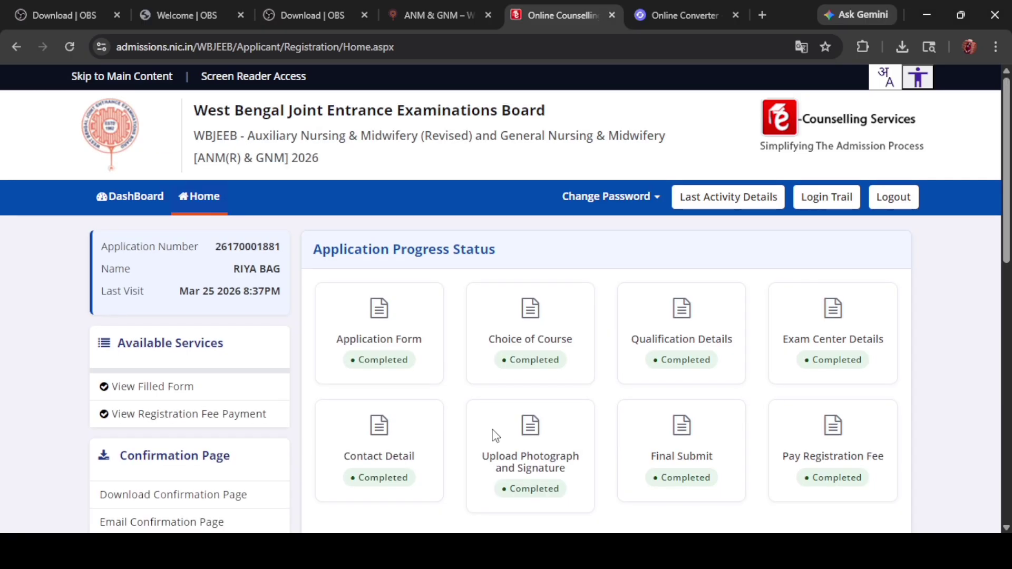
pyautogui.scroll(-6, 494, 435)
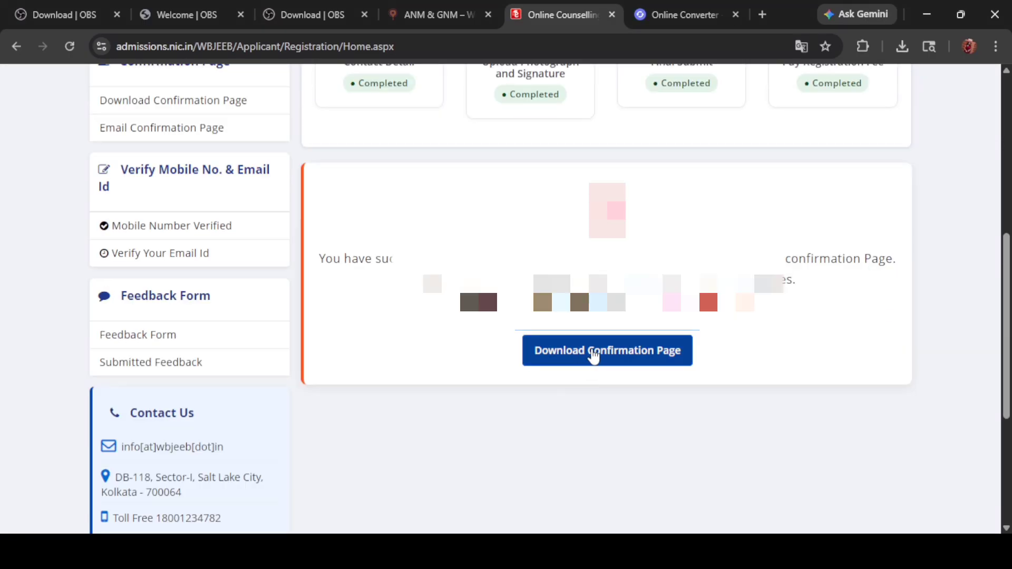
pyautogui.click(593, 354)
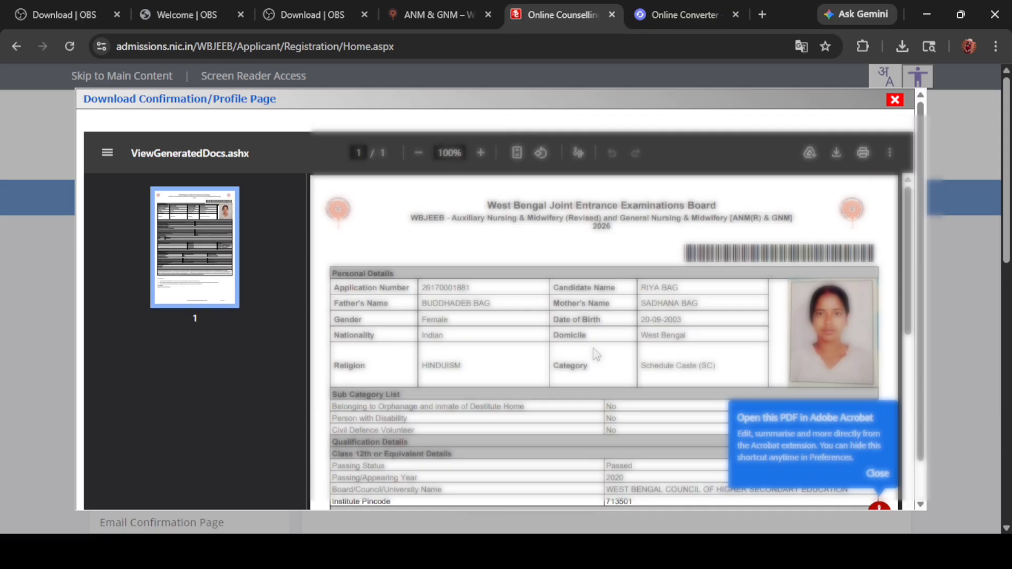
# Download and save a copy of the confirmation page PDF.
pyautogui.scroll(-6, 593, 349)
pyautogui.scroll(6, 593, 347)
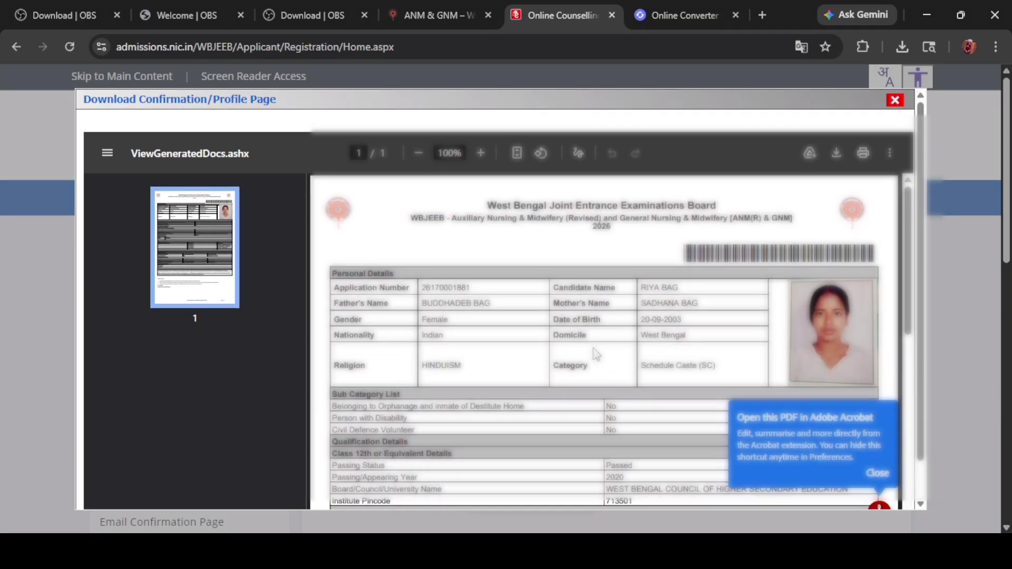
pyautogui.click(844, 141)
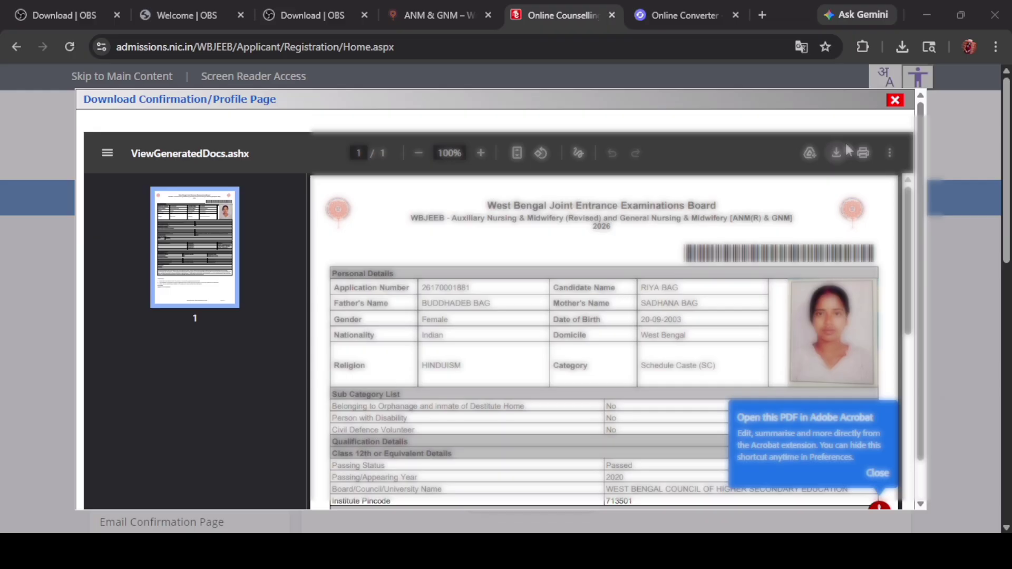
pyautogui.press('Return')
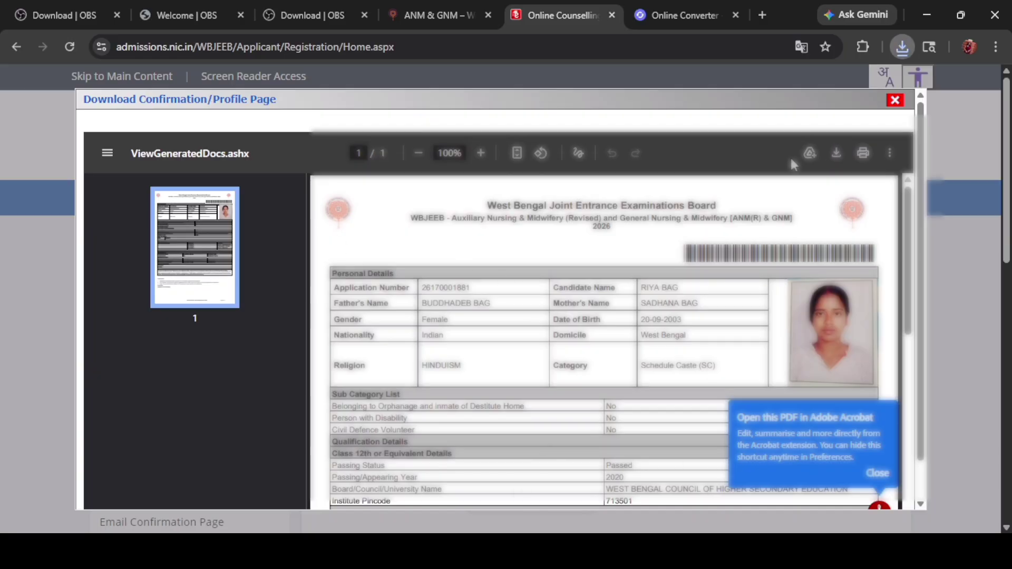
pyautogui.hotkey('alt', 'Tab')
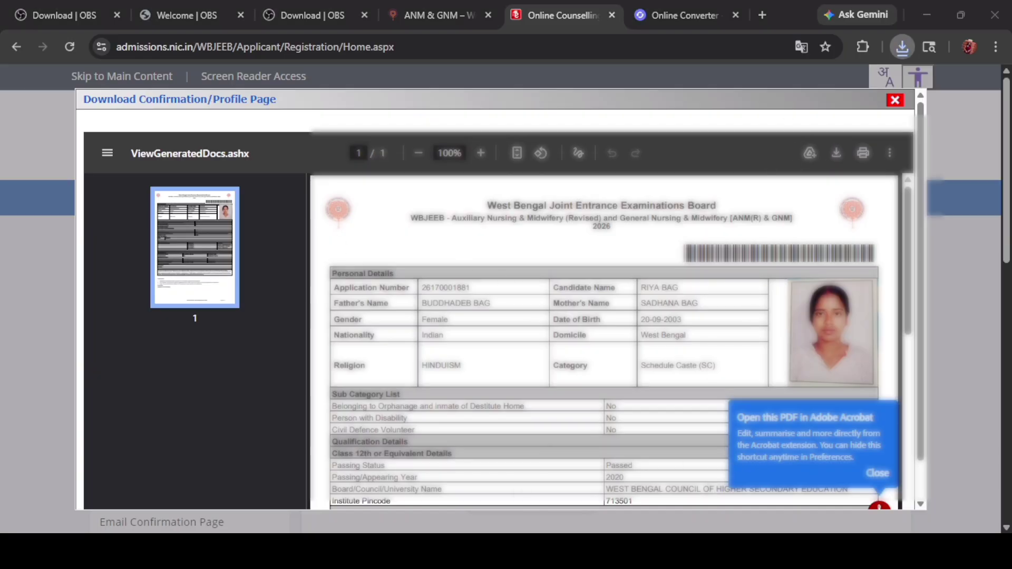